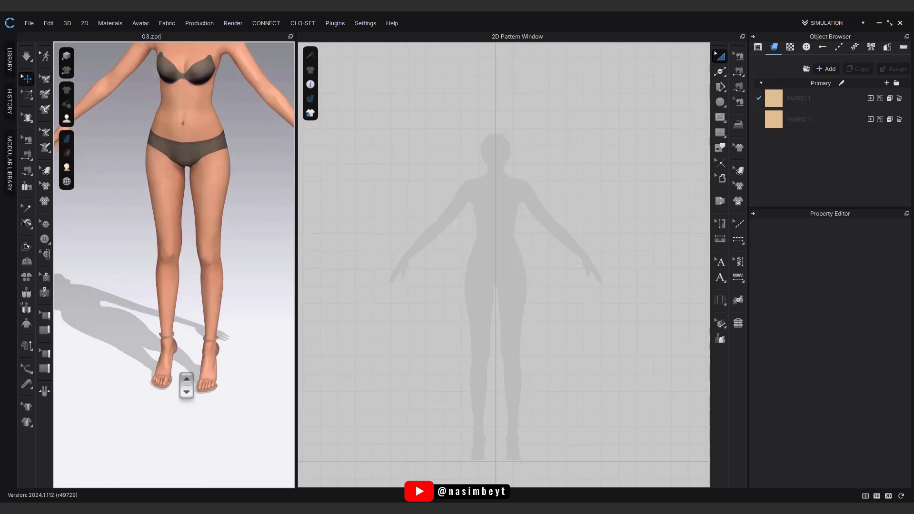
# Draw a small rectangular pattern with a perimeter of about 29 cm beside the avatar's foot.
pyautogui.moveTo(575, 409); pyautogui.dragTo(589, 336, button='middle')
pyautogui.scroll(7, 541, 398)
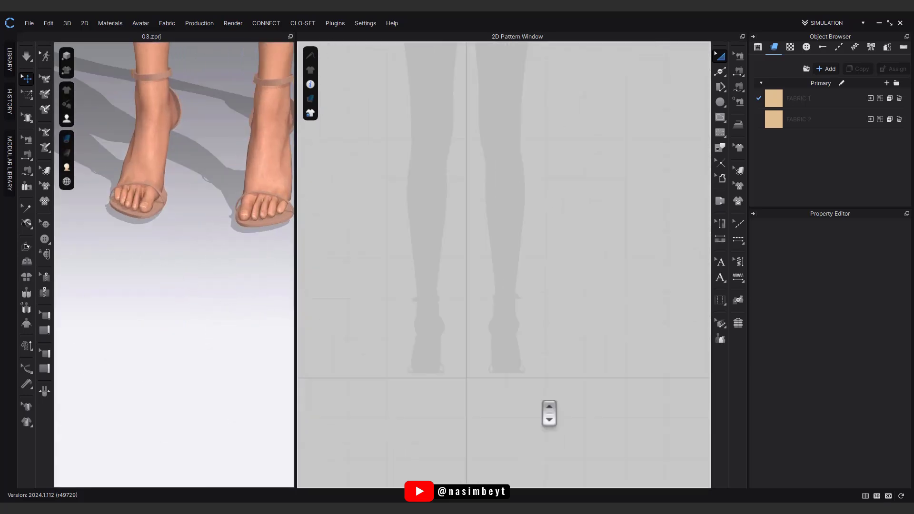
pyautogui.click(720, 101)
pyautogui.click(748, 113)
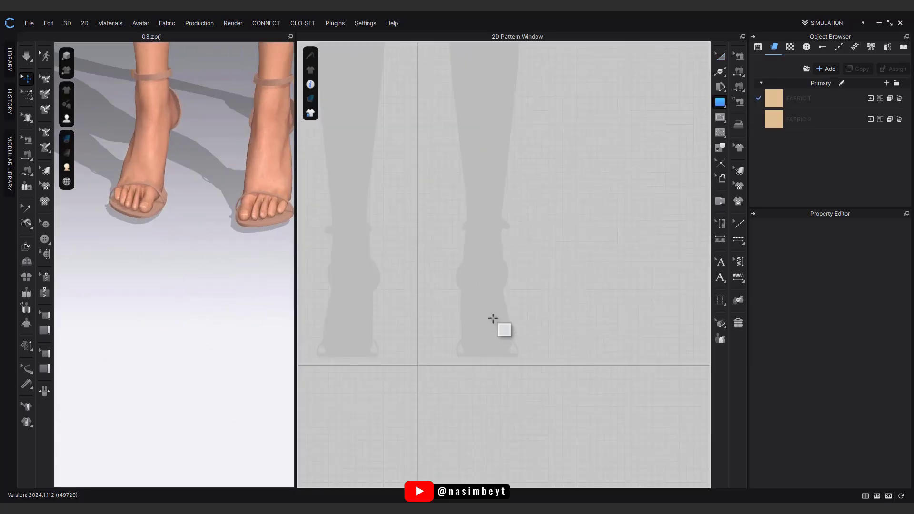
pyautogui.moveTo(551, 340); pyautogui.dragTo(553, 358)
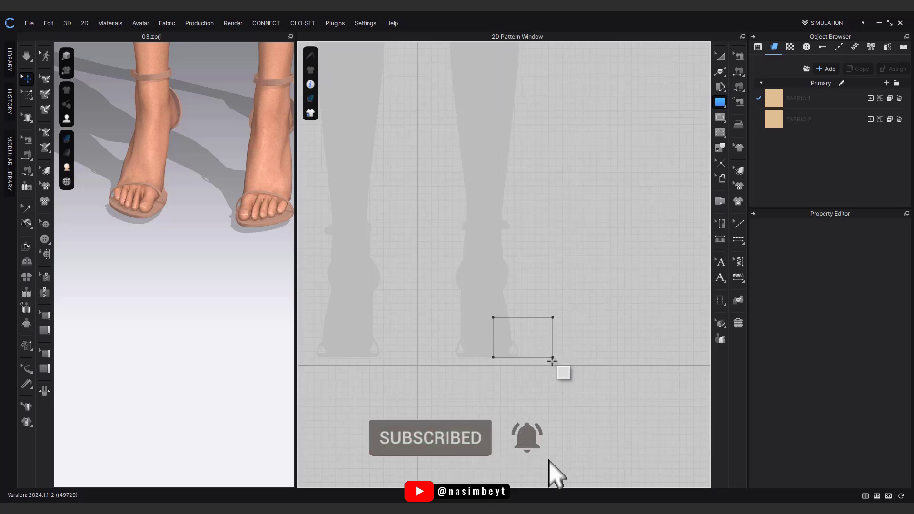
pyautogui.click(723, 56)
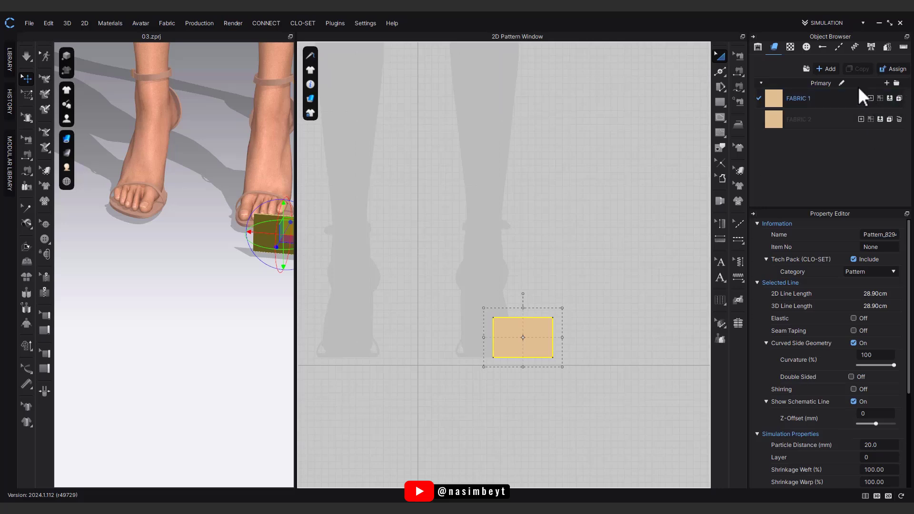
# Replace the two existing fabrics with a new white fabric on the rectangle, named FABRIC 1.
pyautogui.click(825, 69)
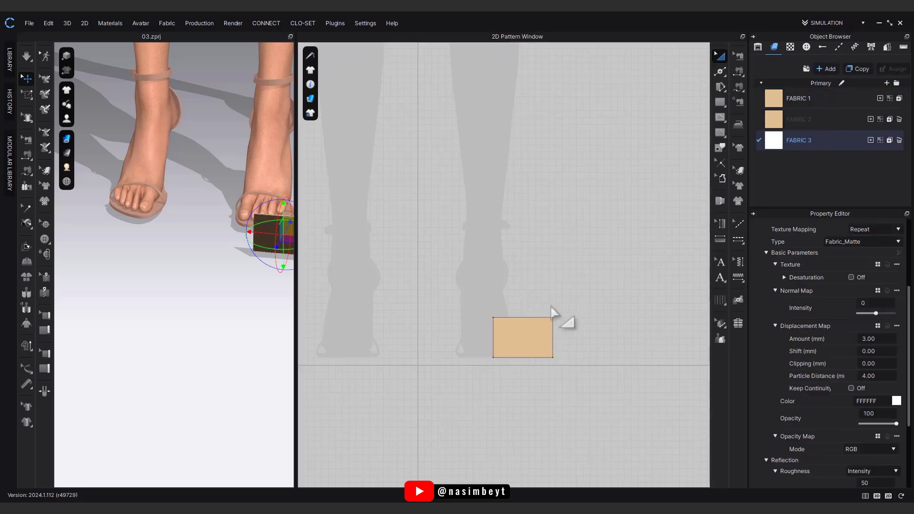
pyautogui.click(553, 324)
pyautogui.click(890, 140)
pyautogui.click(900, 120)
pyautogui.click(559, 248)
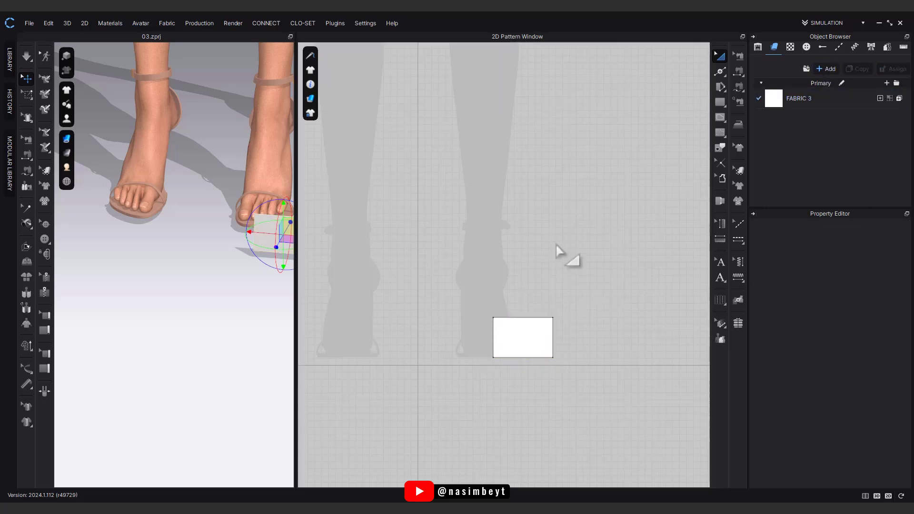
pyautogui.doubleClick(810, 100)
pyautogui.click(531, 242)
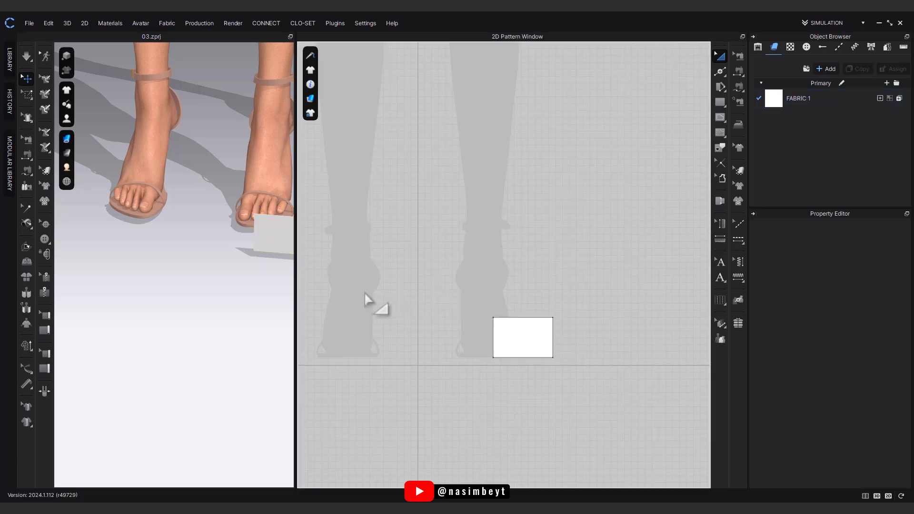
# Tilt the rectangle flat in 3D and simulate it so it drops onto the floor in front of the foot.
pyautogui.moveTo(288, 232); pyautogui.dragTo(190, 239, button='middle')
pyautogui.click(190, 239)
pyautogui.moveTo(190, 239); pyautogui.dragTo(162, 237, button='right')
pyautogui.moveTo(66, 138)
pyautogui.click(205, 236)
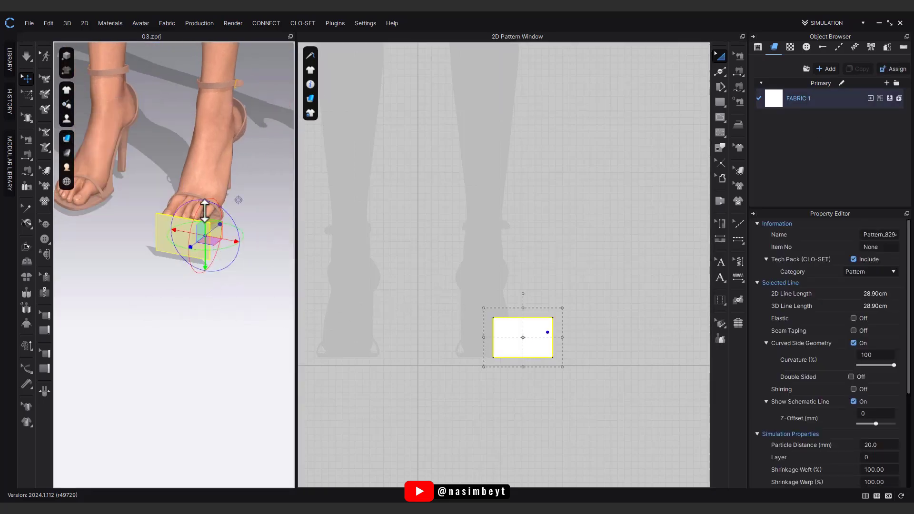
pyautogui.moveTo(206, 202); pyautogui.dragTo(258, 229)
pyautogui.press('space')
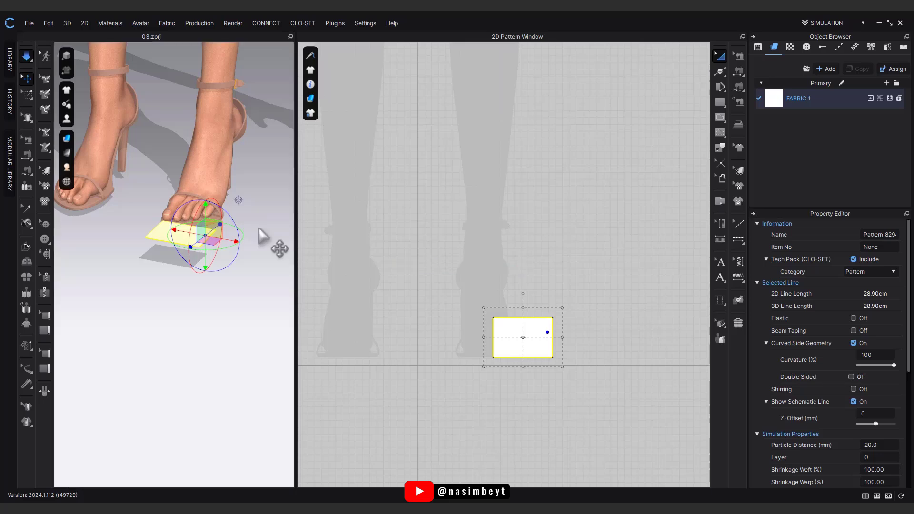
pyautogui.moveTo(67, 181)
pyautogui.click(134, 240)
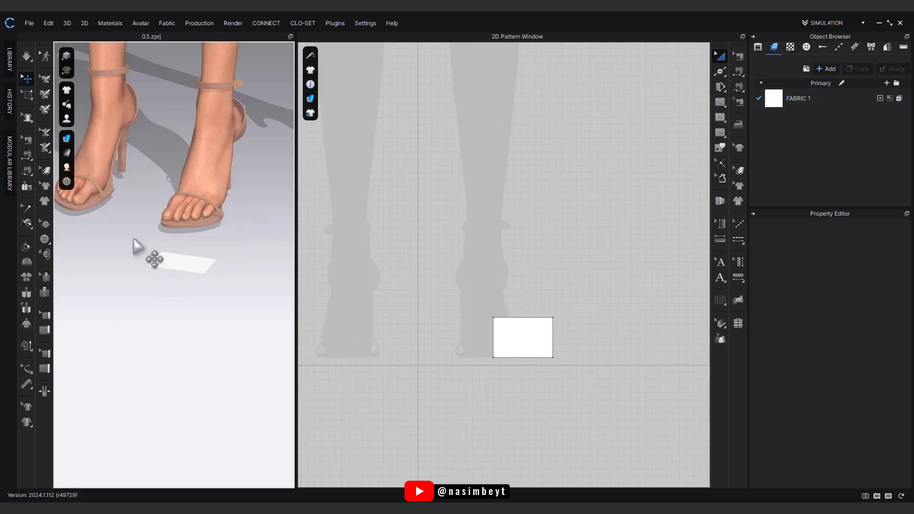
# Stretch the rectangle upward until its perimeter is about 31 cm.
pyautogui.moveTo(67, 138)
pyautogui.scroll(10, 194, 188)
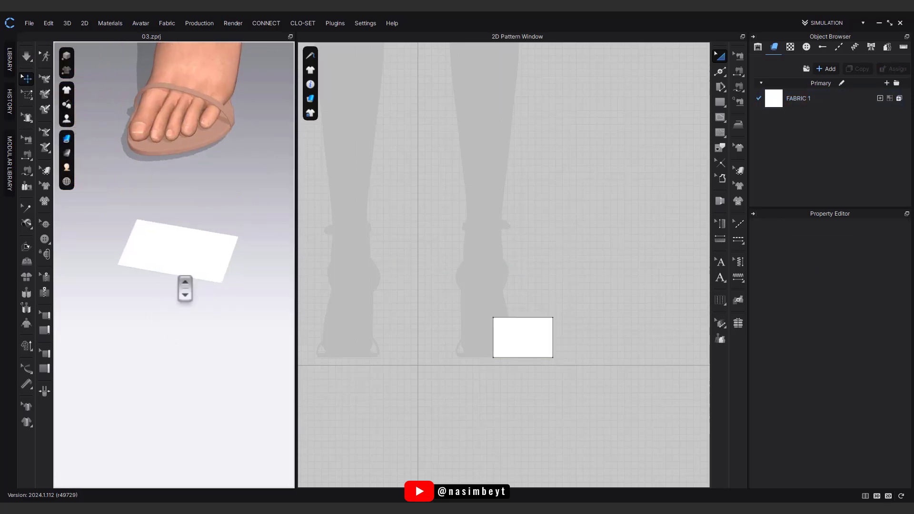
pyautogui.click(522, 318)
pyautogui.moveTo(523, 318); pyautogui.dragTo(523, 311)
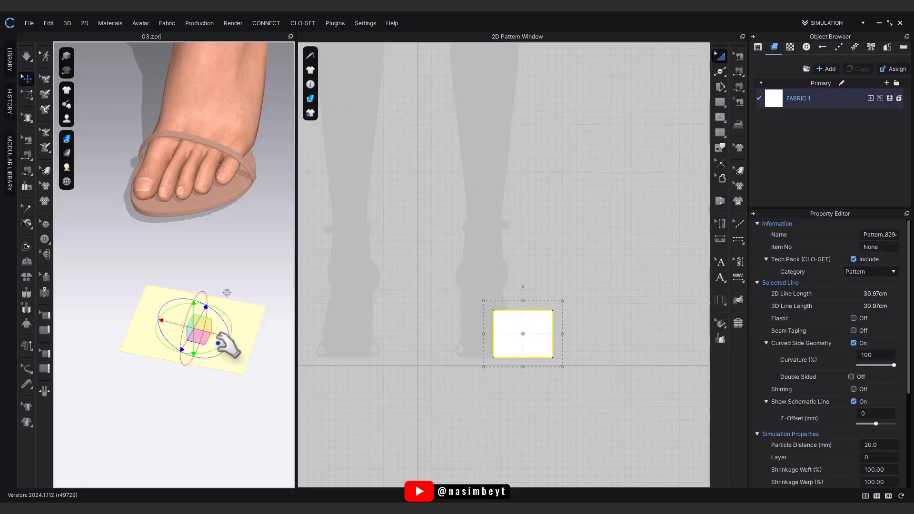
# Set the rectangle's particle distance to 4 mm and pull the cloth during simulation.
pyautogui.write('4')
pyautogui.press('Return')
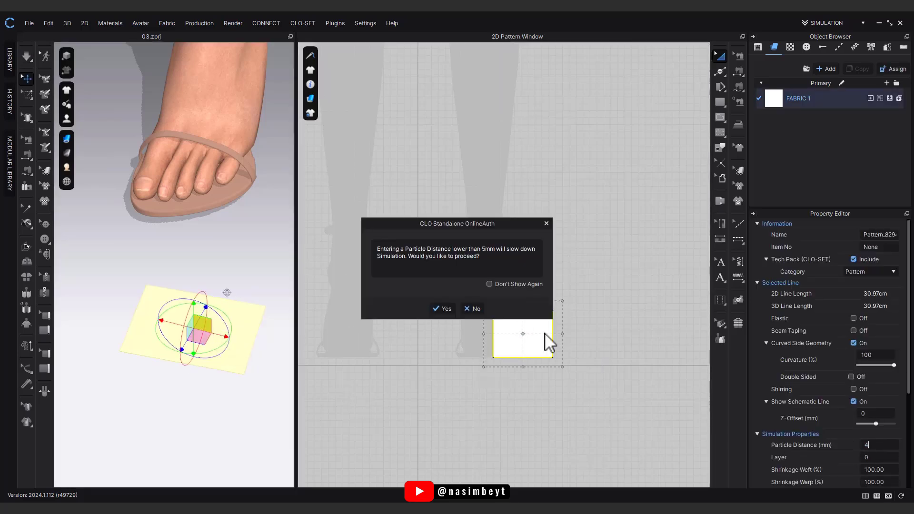
pyautogui.click(442, 311)
pyautogui.moveTo(203, 325); pyautogui.dragTo(204, 282)
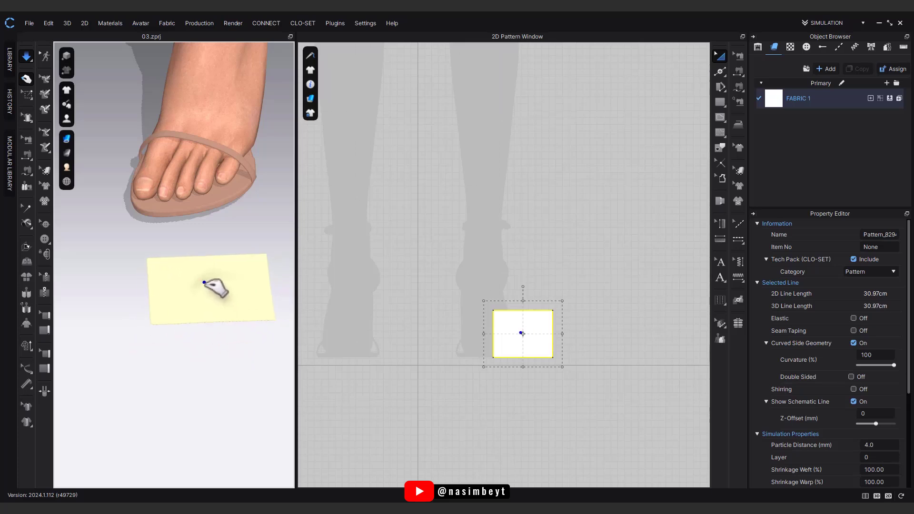
# Set the rectangle's particle distance to 2 mm.
pyautogui.click(876, 445)
pyautogui.write('2')
pyautogui.press('Return')
pyautogui.press('Return')
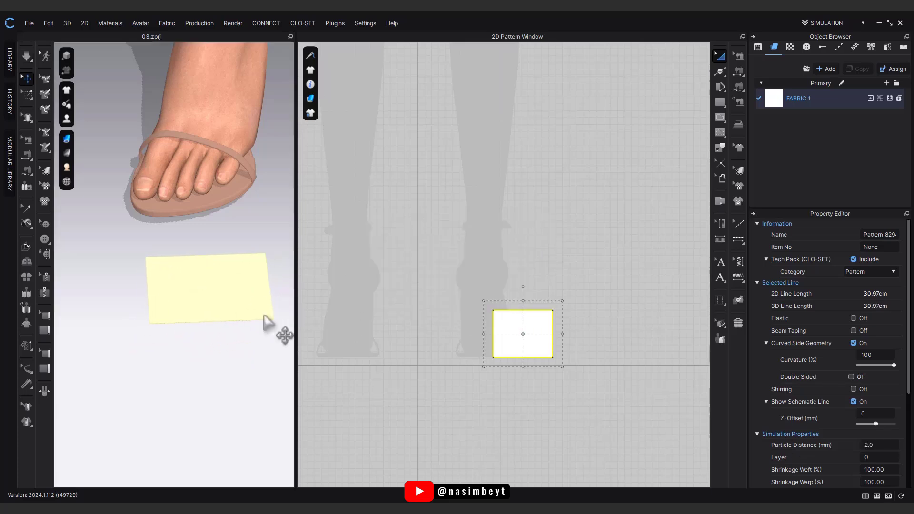
# Simulate the cloth and pull it across the floor to form folds.
pyautogui.click(224, 286)
pyautogui.moveTo(211, 268); pyautogui.dragTo(240, 265)
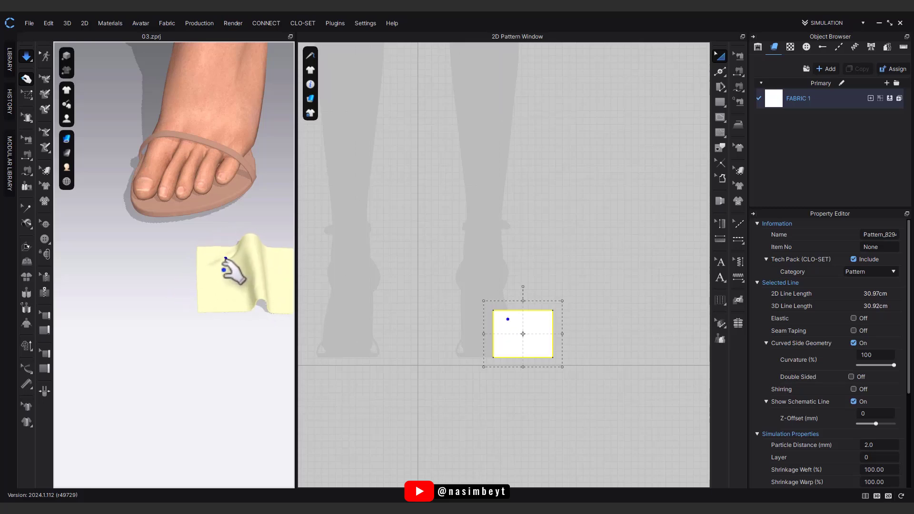
pyautogui.moveTo(217, 286); pyautogui.dragTo(229, 328, button='right')
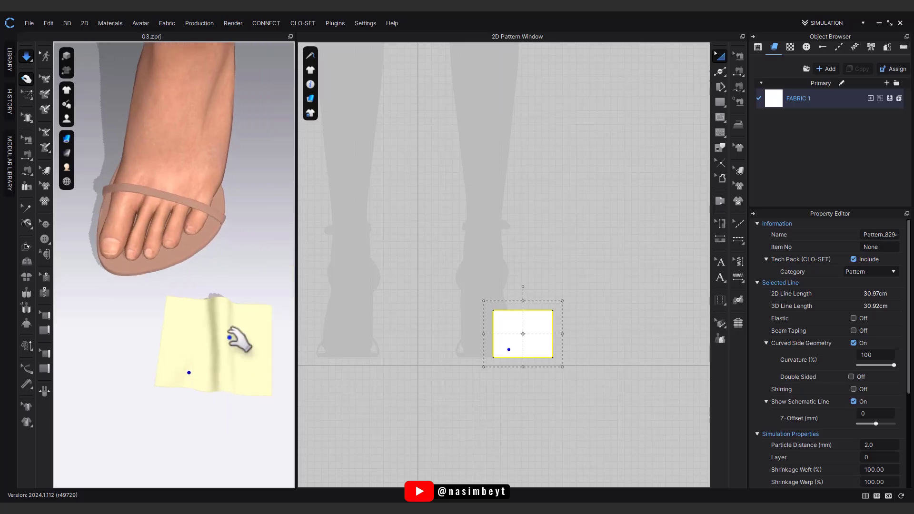
pyautogui.moveTo(229, 329); pyautogui.dragTo(236, 314)
pyautogui.moveTo(236, 315); pyautogui.dragTo(257, 336, button='right')
# Lift the simulated cloth onto the avatar's foot, drape it there and stop the simulation.
pyautogui.moveTo(268, 339); pyautogui.dragTo(165, 126)
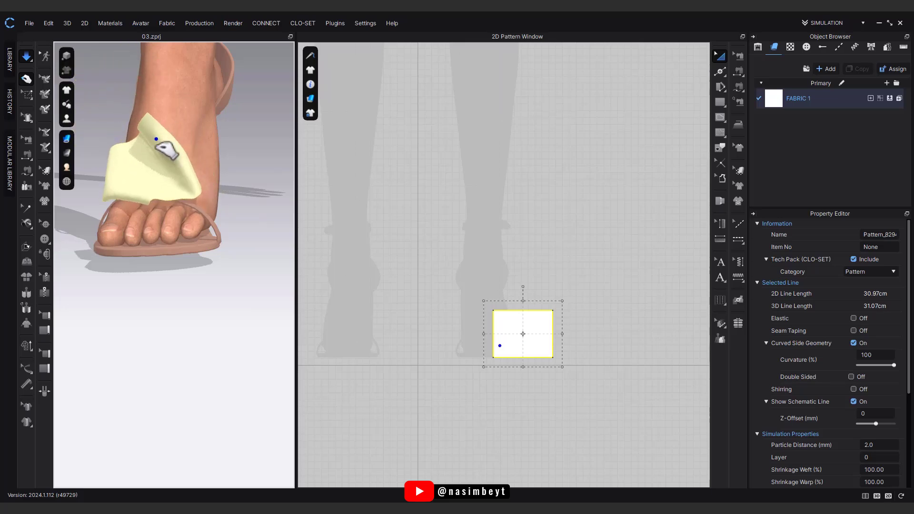
pyautogui.moveTo(161, 152); pyautogui.dragTo(177, 250, button='right')
pyautogui.moveTo(166, 253); pyautogui.dragTo(156, 185)
pyautogui.moveTo(183, 287); pyautogui.dragTo(155, 250, button='right')
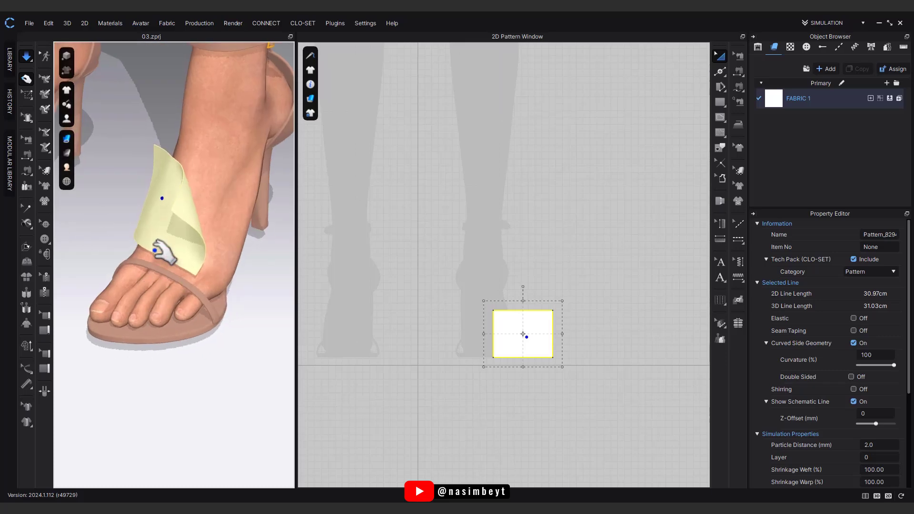
pyautogui.moveTo(162, 252); pyautogui.dragTo(180, 245)
pyautogui.press('space')
# Freeze the draped cloth in its folded shape.
pyautogui.moveTo(180, 245); pyautogui.dragTo(234, 265, button='right')
pyautogui.rightClick(177, 252)
pyautogui.click(207, 97)
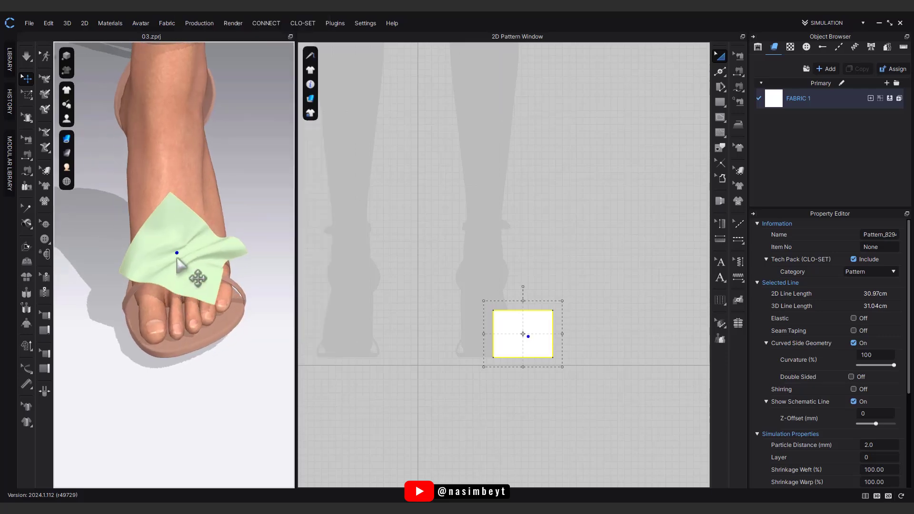
# Move the frozen cloth from the foot up to the avatar's head, beside the ear.
pyautogui.click(176, 259)
pyautogui.scroll(-5, 177, 259)
pyautogui.scroll(-3, 251, 300)
pyautogui.moveTo(245, 131); pyautogui.dragTo(259, 367, button='middle')
pyautogui.moveTo(189, 382); pyautogui.dragTo(179, 81)
pyautogui.moveTo(224, 96); pyautogui.dragTo(238, 318, button='middle')
pyautogui.scroll(3, 239, 318)
pyautogui.moveTo(228, 396); pyautogui.dragTo(200, 167)
pyautogui.moveTo(195, 219); pyautogui.dragTo(152, 339, button='middle')
pyautogui.scroll(3, 152, 338)
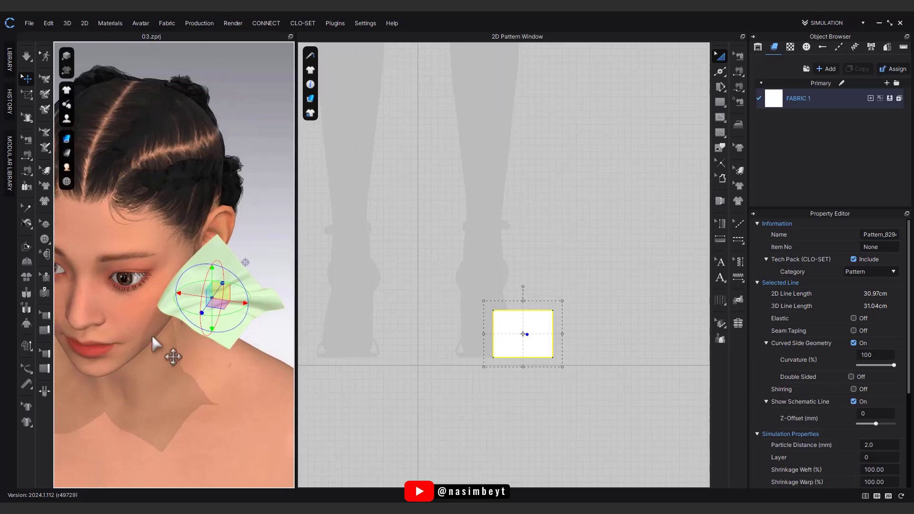
# Turn the frozen cloth and shift it close under the avatar's ear.
pyautogui.moveTo(152, 337); pyautogui.dragTo(234, 221, button='right')
pyautogui.moveTo(234, 220); pyautogui.dragTo(215, 166)
pyautogui.moveTo(214, 167); pyautogui.dragTo(229, 268, button='right')
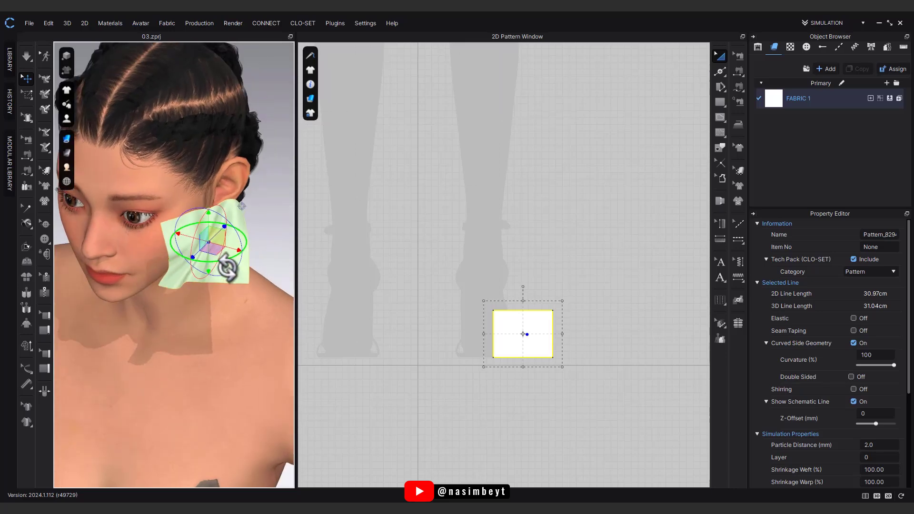
pyautogui.moveTo(195, 257); pyautogui.dragTo(226, 225)
pyautogui.scroll(3, 226, 225)
pyautogui.moveTo(226, 225); pyautogui.dragTo(217, 262, button='right')
pyautogui.moveTo(217, 257); pyautogui.dragTo(218, 320)
pyautogui.moveTo(219, 320); pyautogui.dragTo(220, 350, button='right')
pyautogui.moveTo(249, 321); pyautogui.dragTo(212, 318)
pyautogui.moveTo(212, 318); pyautogui.dragTo(188, 330, button='right')
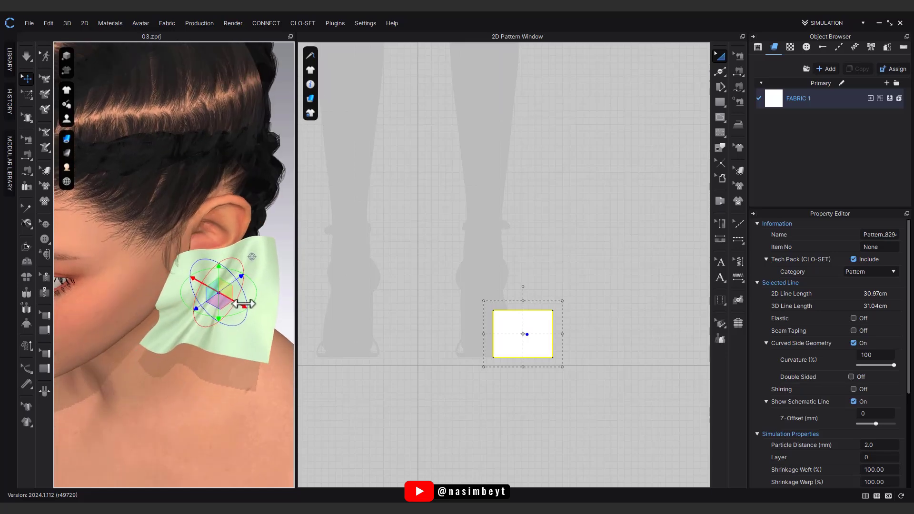
# Rotate the frozen cloth until it hangs from the earlobe by one corner.
pyautogui.moveTo(236, 308); pyautogui.dragTo(251, 286, button='right')
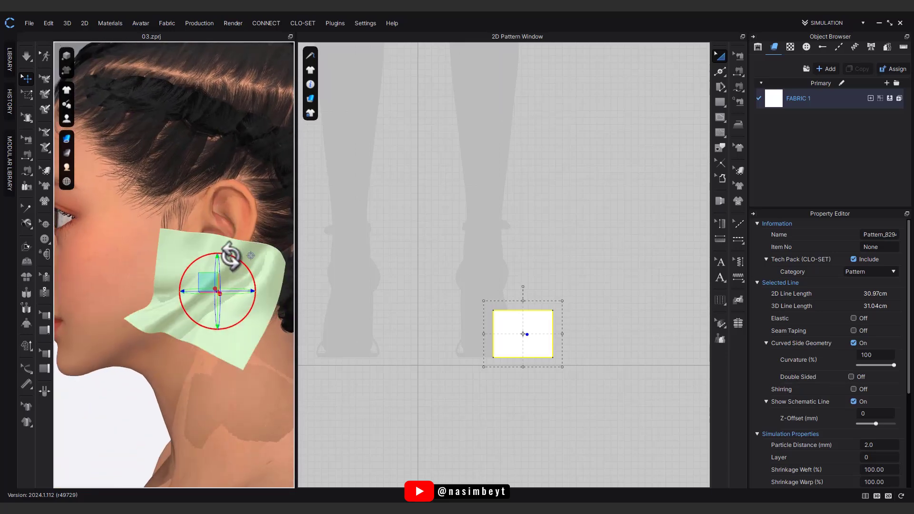
pyautogui.moveTo(179, 238); pyautogui.dragTo(196, 307, button='right')
pyautogui.moveTo(209, 261); pyautogui.dragTo(200, 316, button='right')
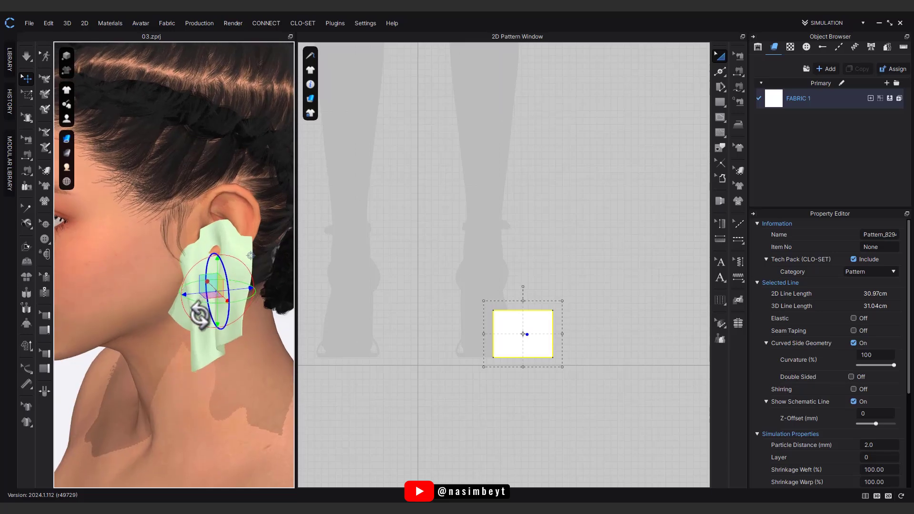
pyautogui.moveTo(194, 271); pyautogui.dragTo(245, 337, button='right')
pyautogui.click(269, 354)
pyautogui.click(230, 308)
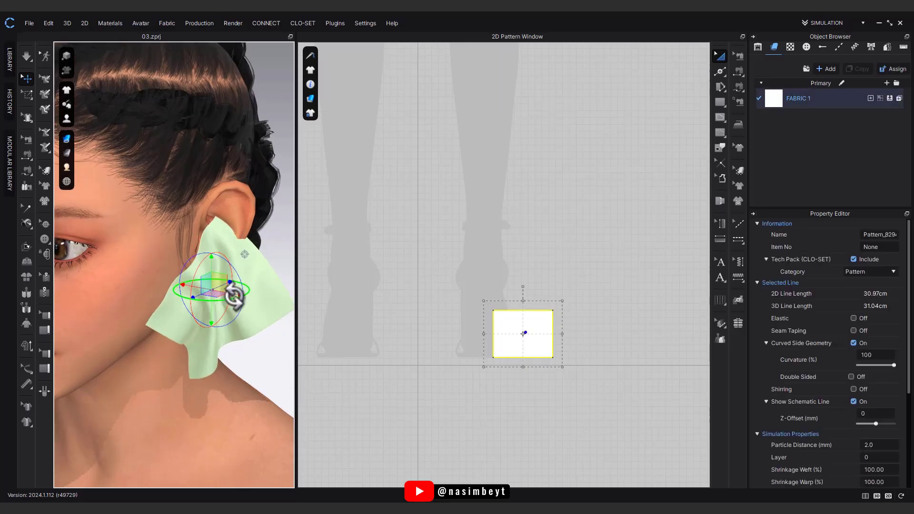
pyautogui.moveTo(233, 296); pyautogui.dragTo(214, 291, button='right')
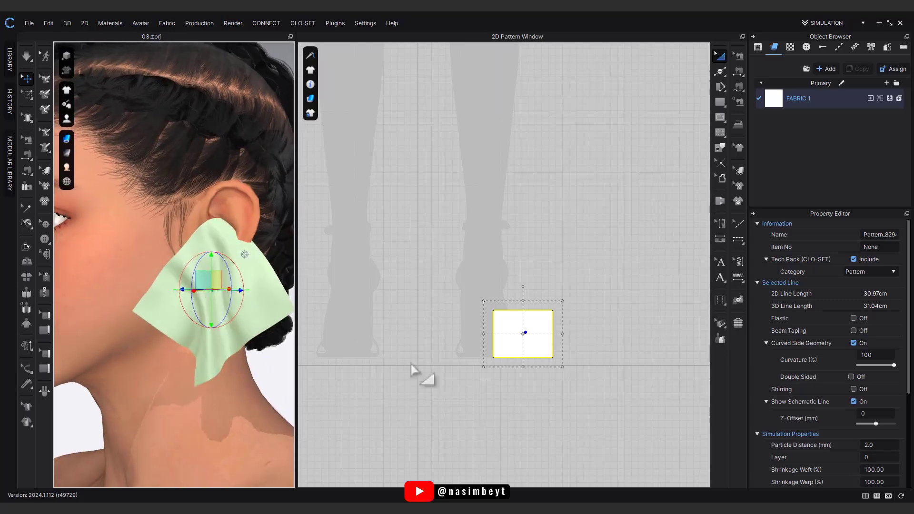
# Duplicate the rectangle and place the copy up and to the right of the original in the 2D pattern layout.
pyautogui.click(498, 391)
pyautogui.click(499, 332)
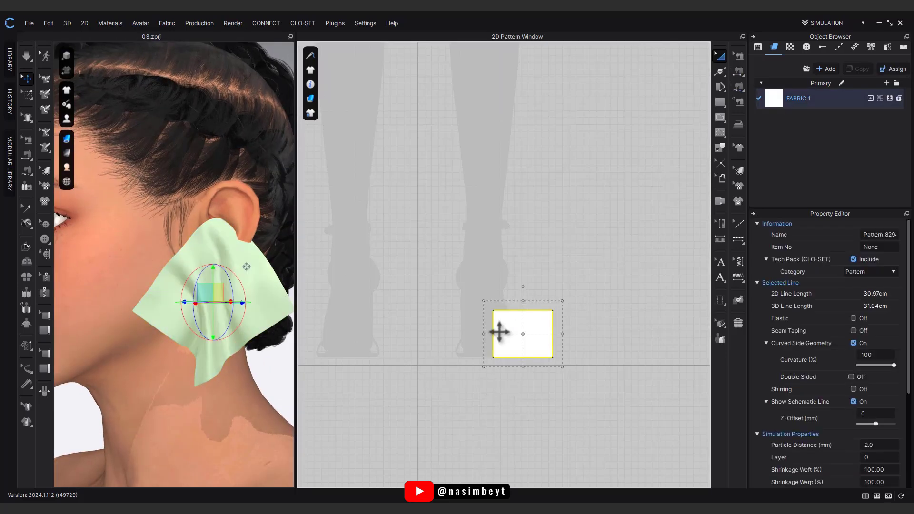
pyautogui.hotkey('ctrl', 'c')
pyautogui.hotkey('ctrl', 'v')
pyautogui.click(634, 279)
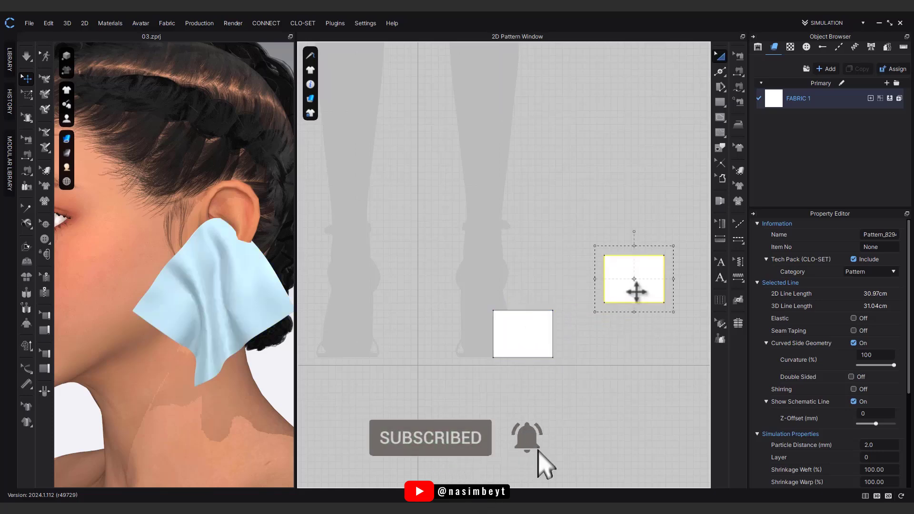
pyautogui.rightClick(636, 292)
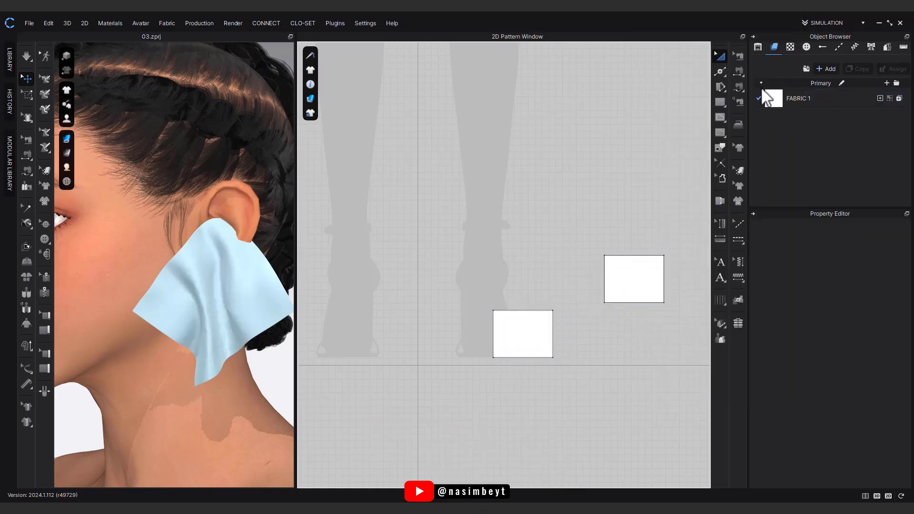
# Try rounding the original rectangle's two upper corners with the Smooth Curve tool, and undo the changes.
pyautogui.click(720, 74)
pyautogui.click(781, 124)
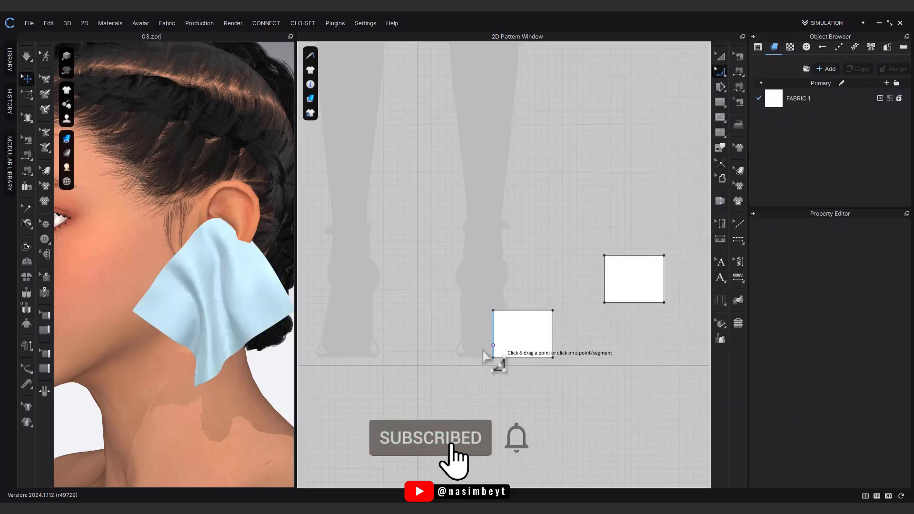
pyautogui.moveTo(493, 311); pyautogui.dragTo(511, 335)
pyautogui.moveTo(224, 373); pyautogui.dragTo(178, 380, button='right')
pyautogui.moveTo(553, 311); pyautogui.dragTo(521, 341)
pyautogui.hotkey('ctrl', 'z')
pyautogui.moveTo(205, 363); pyautogui.dragTo(224, 372, button='right')
pyautogui.hotkey('ctrl', 'z')
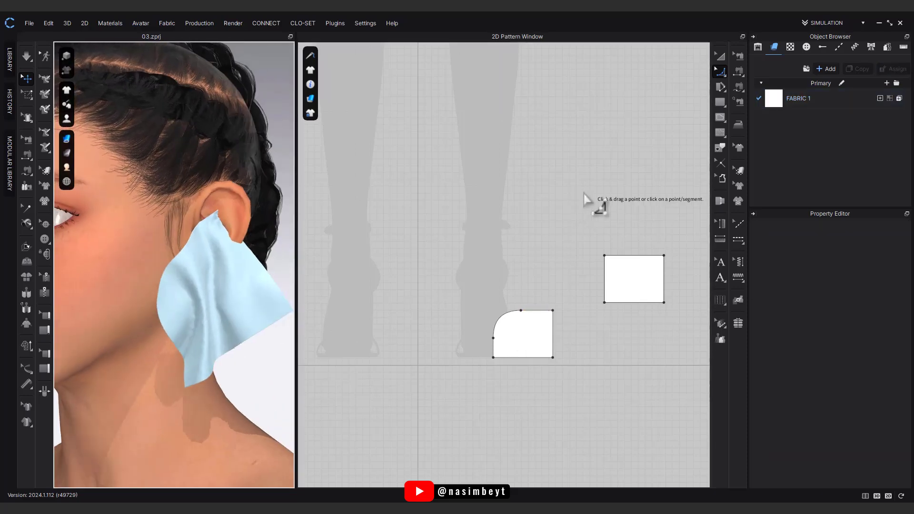
pyautogui.hotkey('ctrl', 'z')
pyautogui.hotkey('ctrl', 'z')
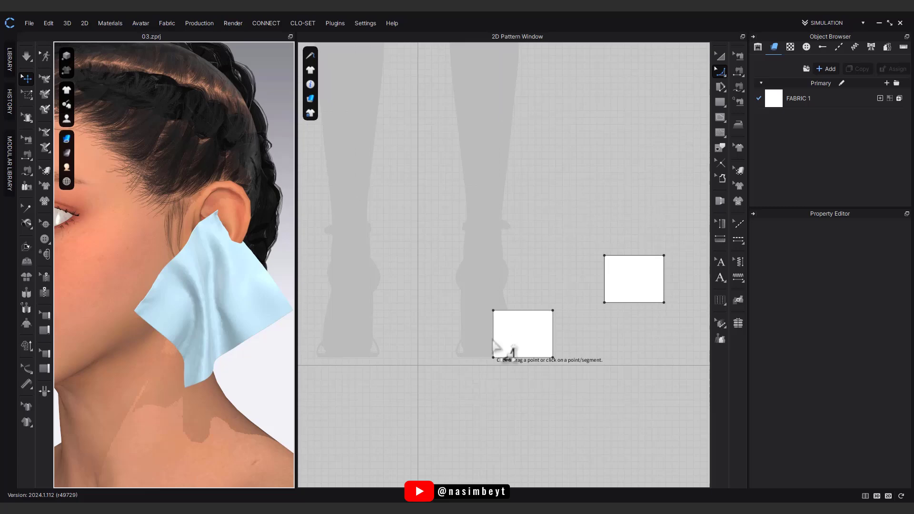
# Try rounding the original rectangle's upper-left corner with a broad curve about 11 cm long, and undo it.
pyautogui.moveTo(494, 339); pyautogui.dragTo(541, 363)
pyautogui.moveTo(224, 360)
pyautogui.mouseDown(button='right')
pyautogui.moveTo(244, 358)
pyautogui.moveTo(239, 367)
pyautogui.mouseUp(button='right')
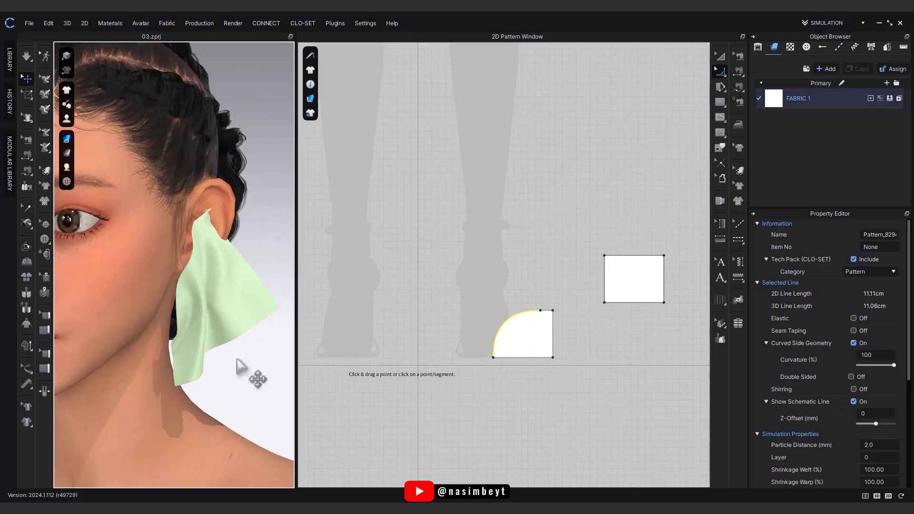
pyautogui.hotkey('ctrl', 'z')
# Round the original rectangle's upper-left corner with a small curve about 4.8 cm long.
pyautogui.moveTo(493, 311); pyautogui.dragTo(503, 329)
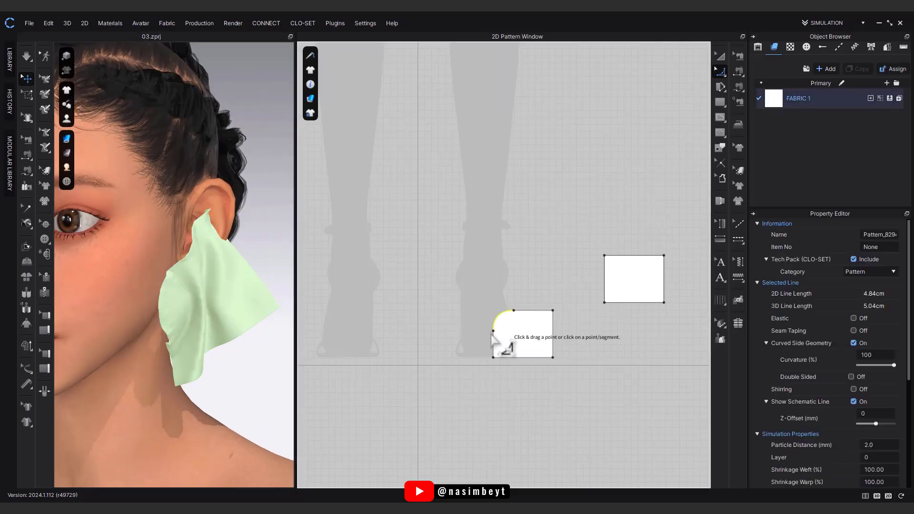
# Unfreeze the draped piece with the rounded upper-left corner.
pyautogui.moveTo(228, 352); pyautogui.dragTo(210, 312, button='right')
pyautogui.press('a')
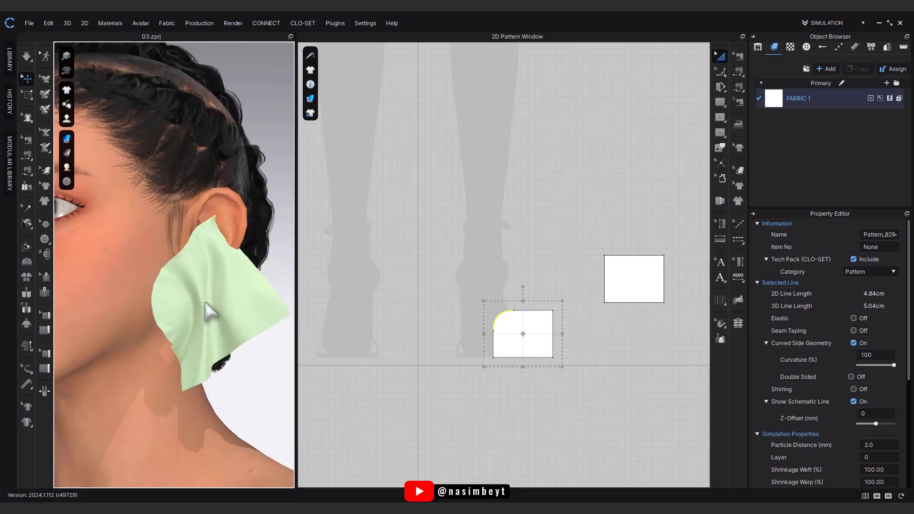
pyautogui.click(26, 94)
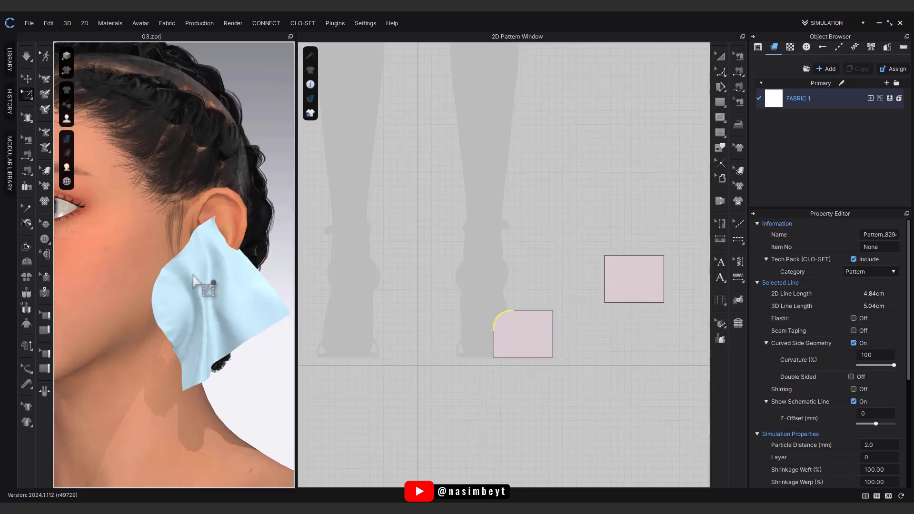
pyautogui.scroll(4, 504, 350)
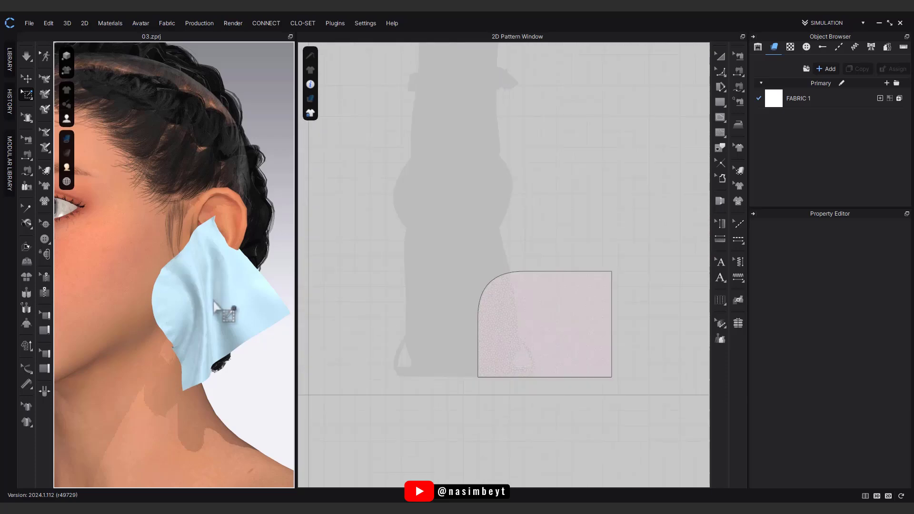
pyautogui.moveTo(519, 289); pyautogui.dragTo(566, 344)
pyautogui.click(720, 56)
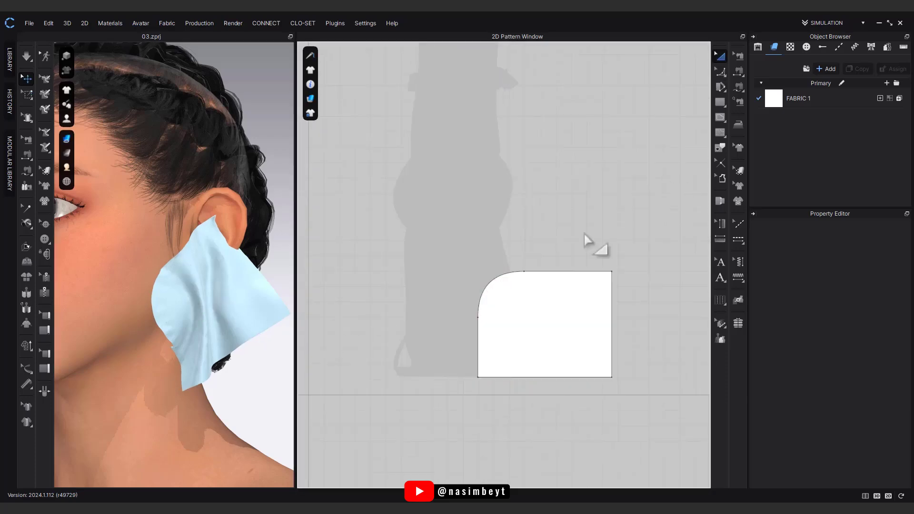
pyautogui.rightClick(557, 305)
pyautogui.click(571, 307)
# Pin a rectangular block of mesh over the middle folds of the draped cloth and start the simulation.
pyautogui.click(26, 93)
pyautogui.moveTo(190, 264); pyautogui.dragTo(197, 281)
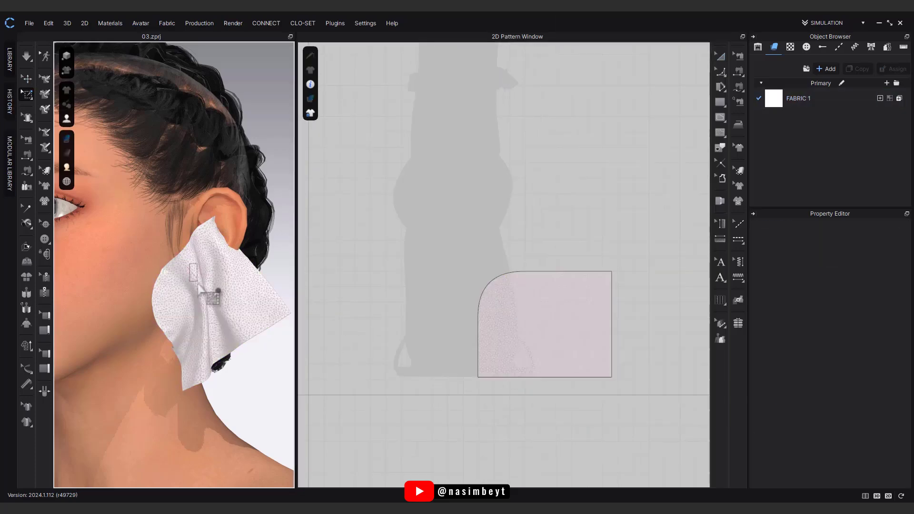
pyautogui.moveTo(228, 341); pyautogui.dragTo(227, 342)
pyautogui.press('space')
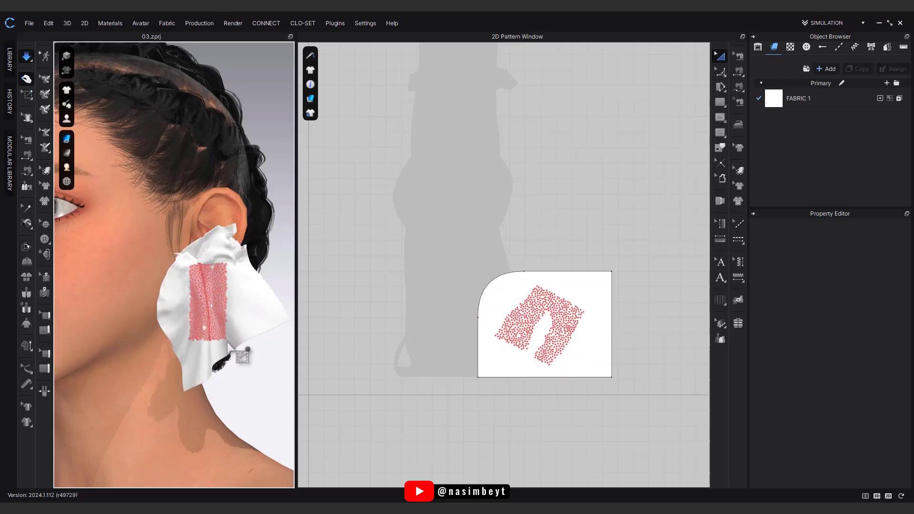
# Pull the cloth's upper edge below the earlobe into shape during the simulation, and stop simulating.
pyautogui.moveTo(190, 265); pyautogui.dragTo(256, 242)
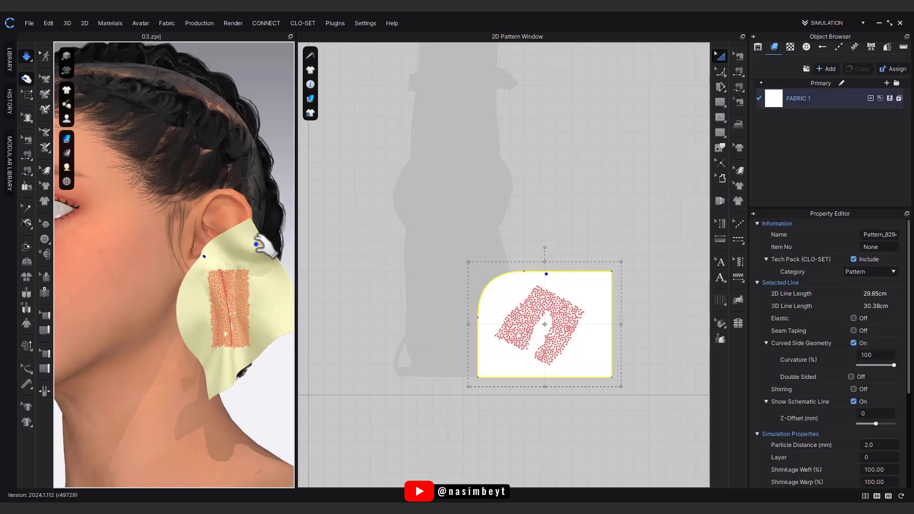
pyautogui.moveTo(238, 285); pyautogui.dragTo(195, 273, button='middle')
pyautogui.moveTo(195, 273); pyautogui.dragTo(215, 272, button='right')
pyautogui.moveTo(228, 254); pyautogui.dragTo(232, 285)
pyautogui.moveTo(209, 224); pyautogui.dragTo(206, 264)
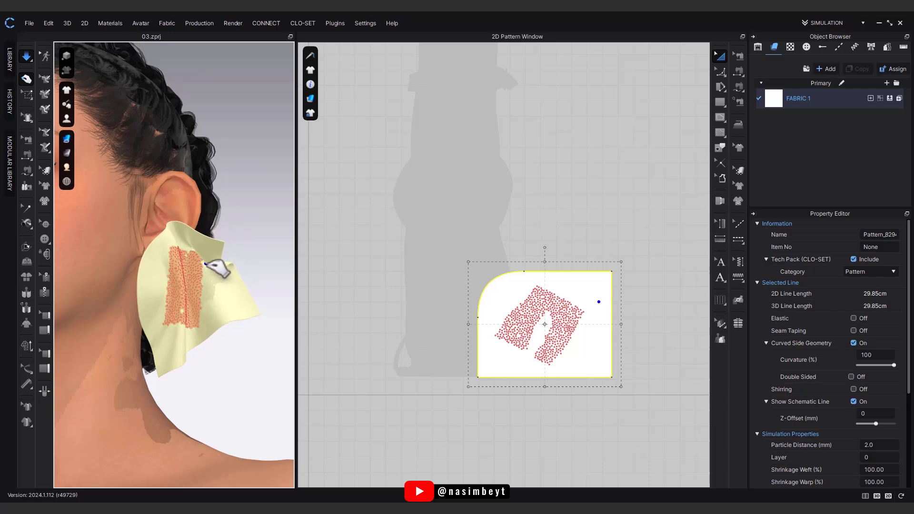
pyautogui.press('space')
# Pin small mesh areas near the pattern's upper-right corner, clearing the pins directly along the top edge.
pyautogui.moveTo(222, 268); pyautogui.dragTo(202, 241, button='right')
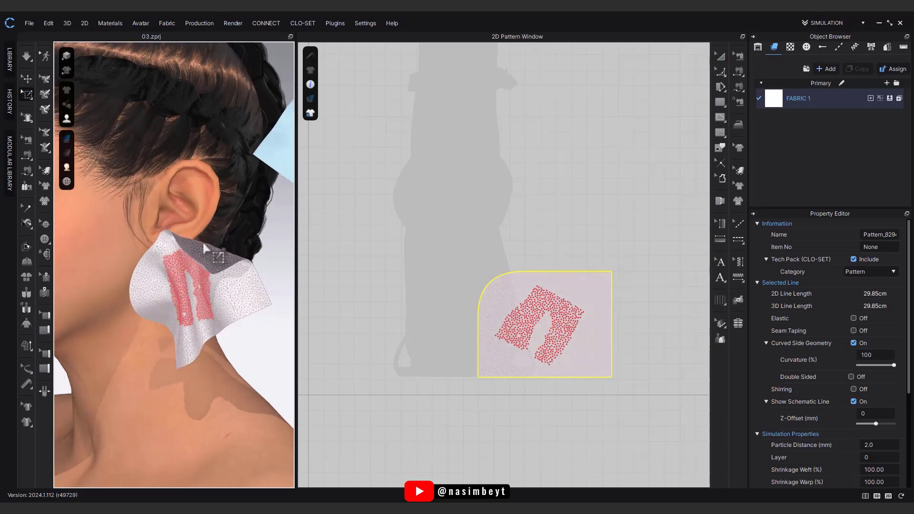
pyautogui.moveTo(202, 242); pyautogui.dragTo(211, 250)
pyautogui.click(208, 247)
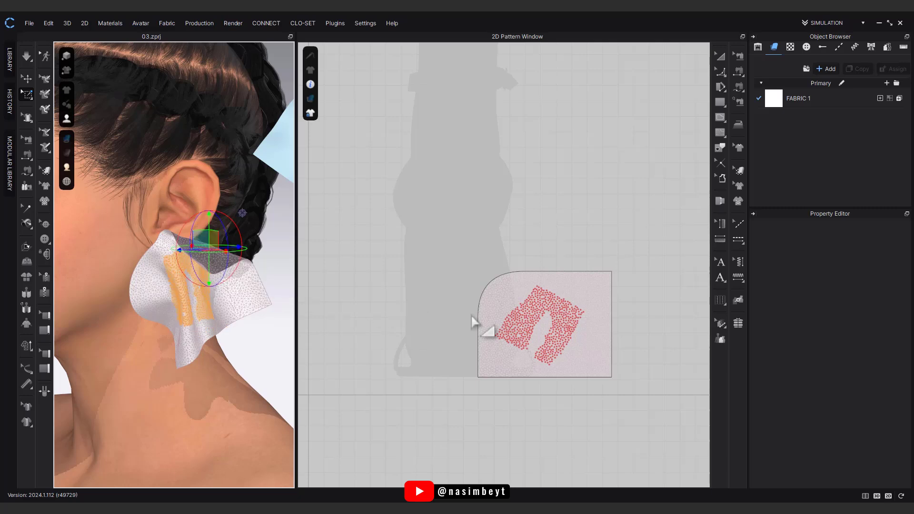
pyautogui.click(569, 263)
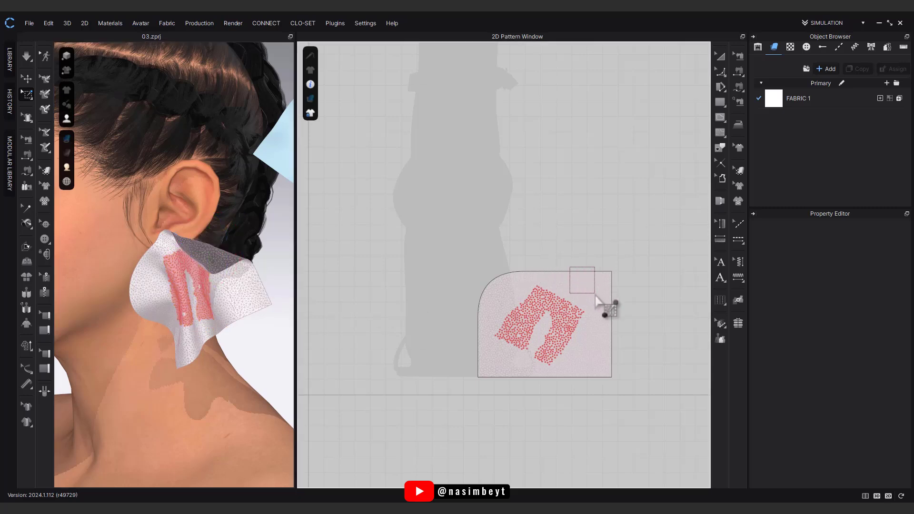
pyautogui.moveTo(610, 311); pyautogui.dragTo(595, 303)
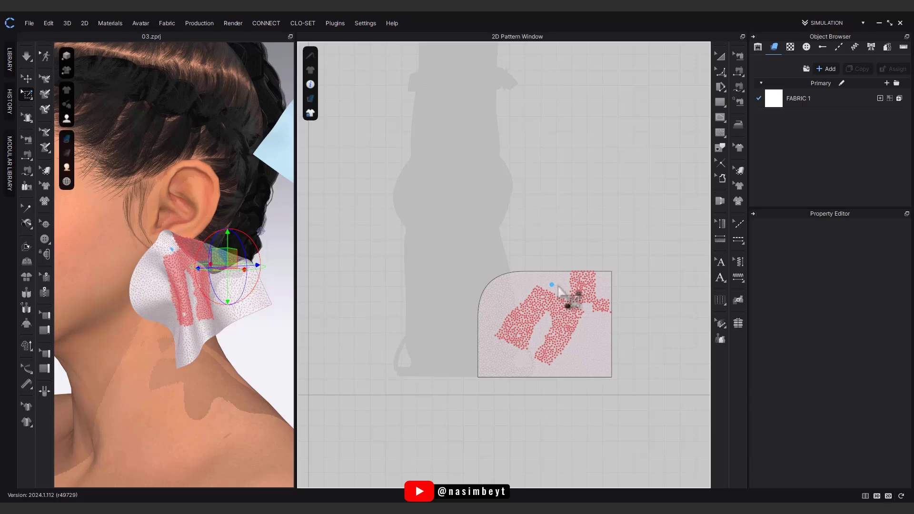
pyautogui.keyDown('ctrl'); pyautogui.moveTo(572, 259); pyautogui.dragTo(603, 285); pyautogui.keyUp('ctrl')
# Simulate the piece while pulling its folded upper corner beneath the earlobe, and stop the simulation.
pyautogui.moveTo(209, 261); pyautogui.dragTo(222, 278, button='right')
pyautogui.press('space')
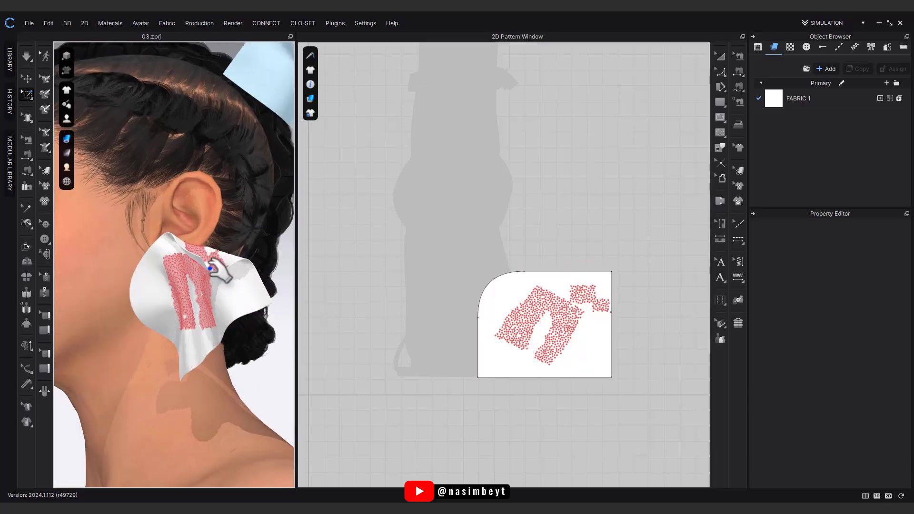
pyautogui.moveTo(208, 259); pyautogui.dragTo(204, 253)
pyautogui.moveTo(212, 242); pyautogui.dragTo(170, 276, button='right')
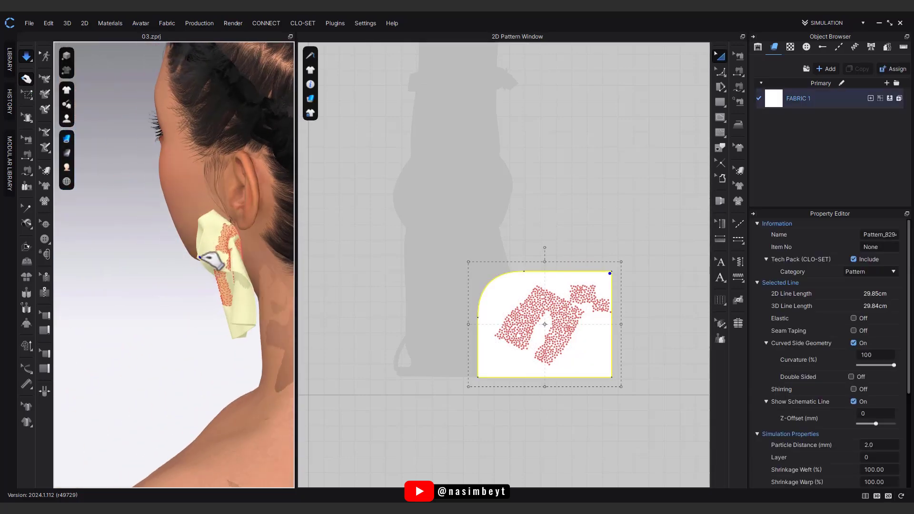
pyautogui.press('space')
# Undo the rounding of the pattern's upper-left corner.
pyautogui.moveTo(224, 235); pyautogui.dragTo(156, 273, button='right')
pyautogui.click(724, 74)
pyautogui.click(772, 135)
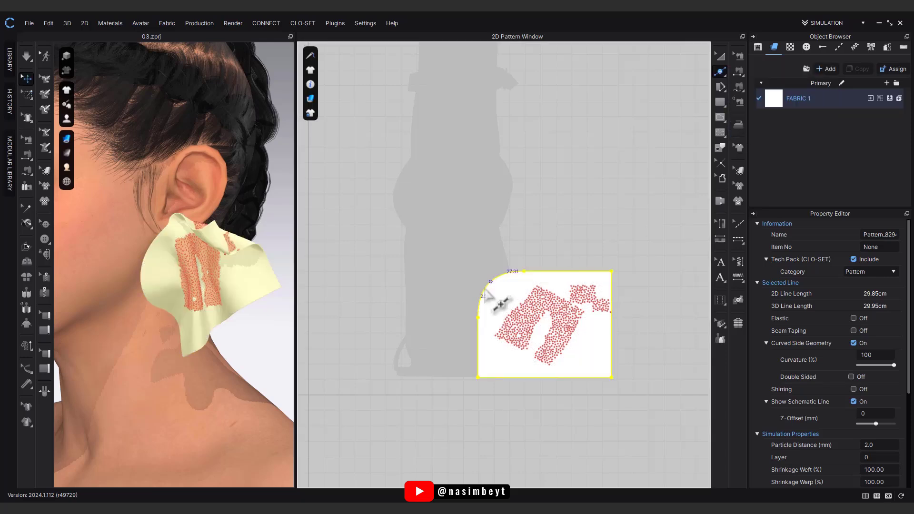
pyautogui.hotkey('ctrl', 'z')
pyautogui.hotkey('ctrl', 'z')
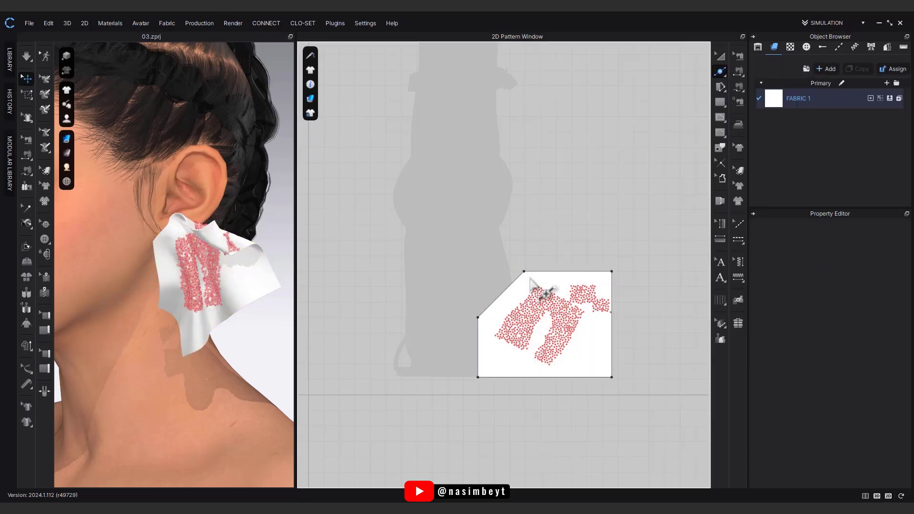
# Smooth both ends of the chamfered upper-left corner with the Smooth Curve tool, making the lower curve about 2 cm long.
pyautogui.moveTo(726, 69); pyautogui.dragTo(753, 125)
pyautogui.moveTo(535, 282); pyautogui.dragTo(537, 285)
pyautogui.moveTo(477, 317); pyautogui.dragTo(494, 328)
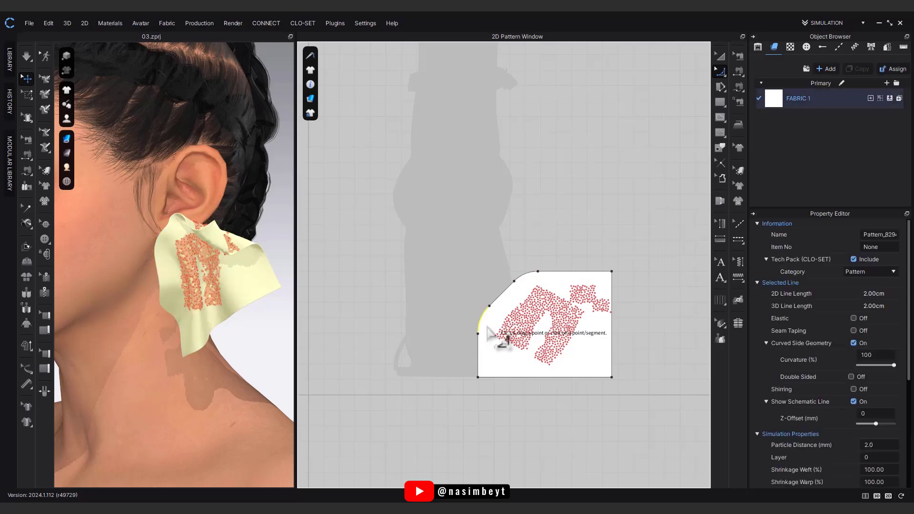
# Select the reshaped piece on the avatar and simulate it briefly to settle its new corner shape.
pyautogui.click(720, 56)
pyautogui.moveTo(267, 346); pyautogui.dragTo(210, 295, button='right')
pyautogui.click(594, 364)
pyautogui.click(205, 288)
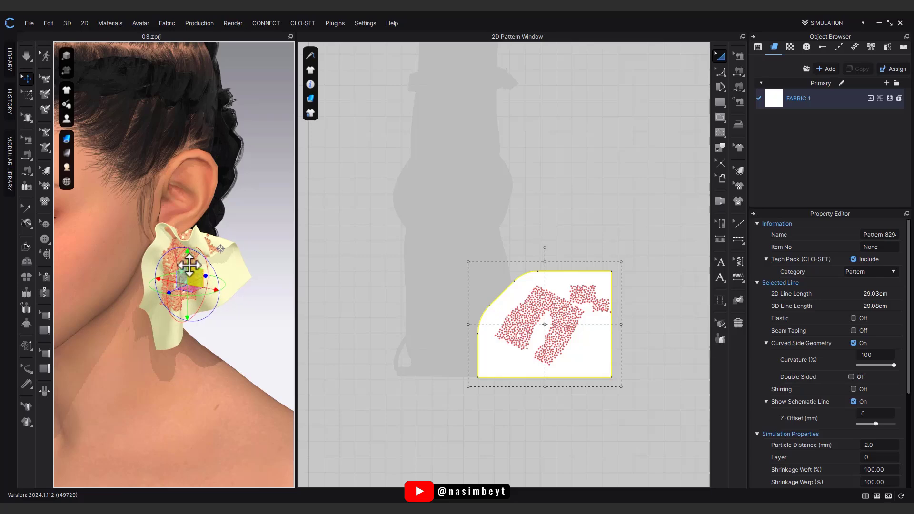
pyautogui.press('Escape')
pyautogui.click(187, 261)
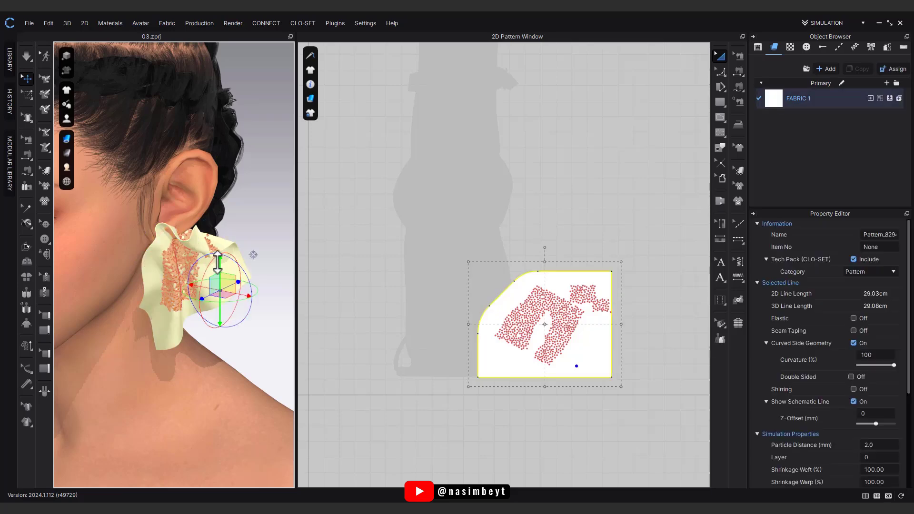
pyautogui.moveTo(220, 248); pyautogui.dragTo(248, 295, button='right')
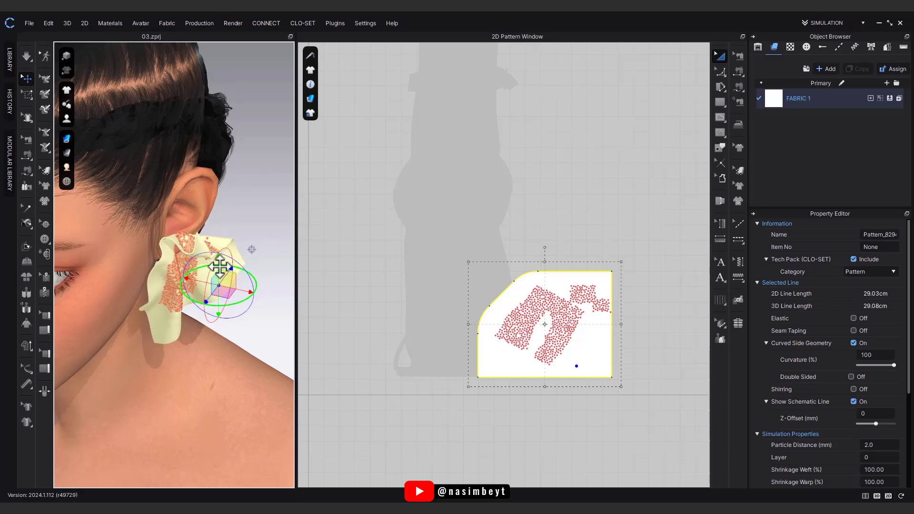
pyautogui.moveTo(200, 298); pyautogui.dragTo(156, 257, button='right')
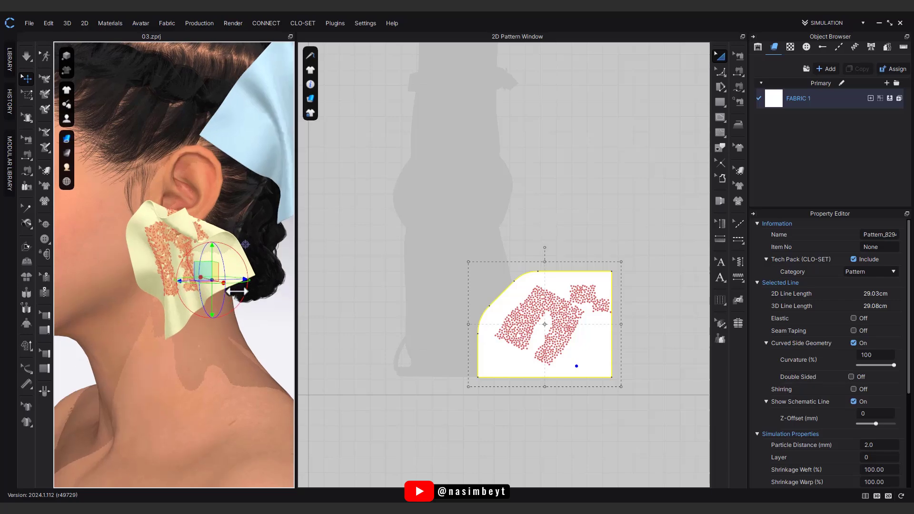
pyautogui.press('space')
pyautogui.press('space')
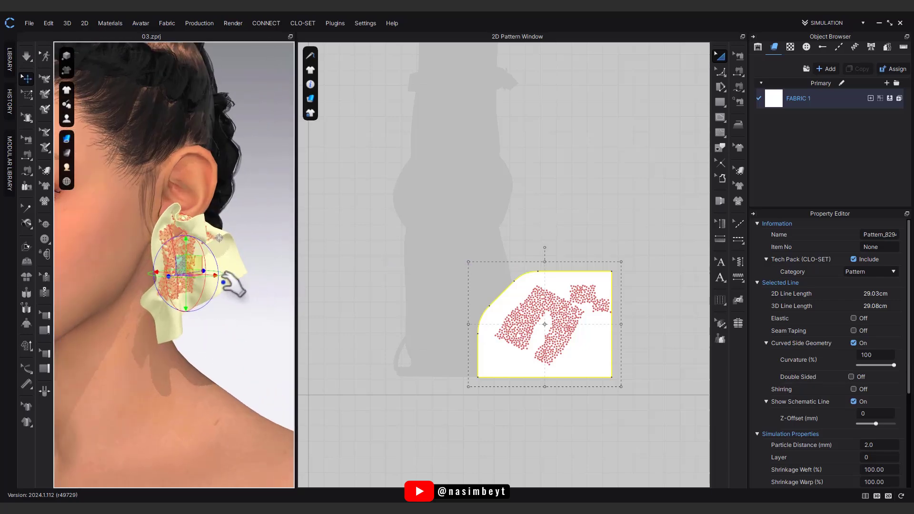
# Adjust the drape by pulling the side of the cloth facing the jaw and simulating briefly.
pyautogui.moveTo(208, 292)
pyautogui.mouseDown(button='right')
pyautogui.moveTo(229, 290)
pyautogui.moveTo(200, 290)
pyautogui.mouseUp(button='right')
pyautogui.moveTo(165, 289); pyautogui.dragTo(160, 293)
pyautogui.moveTo(160, 293); pyautogui.dragTo(249, 287, button='right')
pyautogui.press('space')
pyautogui.press('space')
# Strengthen the draped piece beneath the ear and deselect it.
pyautogui.rightClick(249, 287)
pyautogui.click(280, 107)
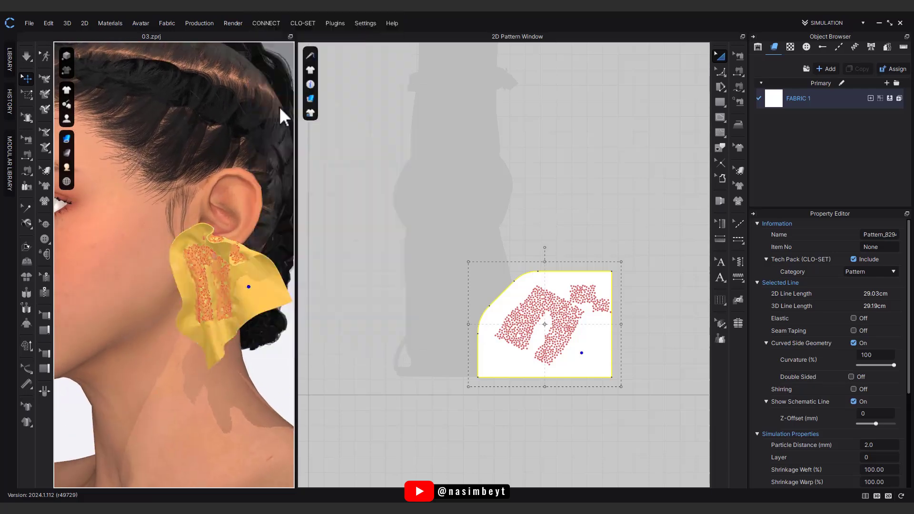
pyautogui.moveTo(227, 233); pyautogui.dragTo(228, 286, button='right')
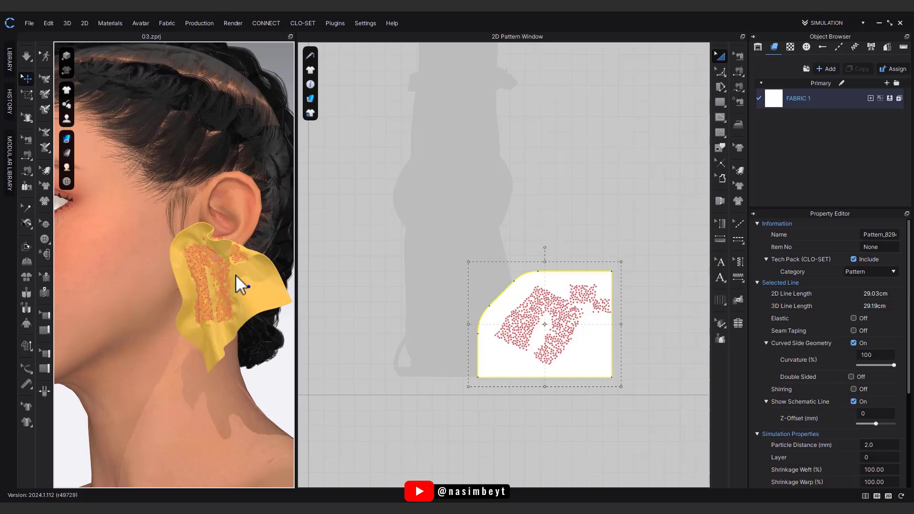
pyautogui.click(554, 262)
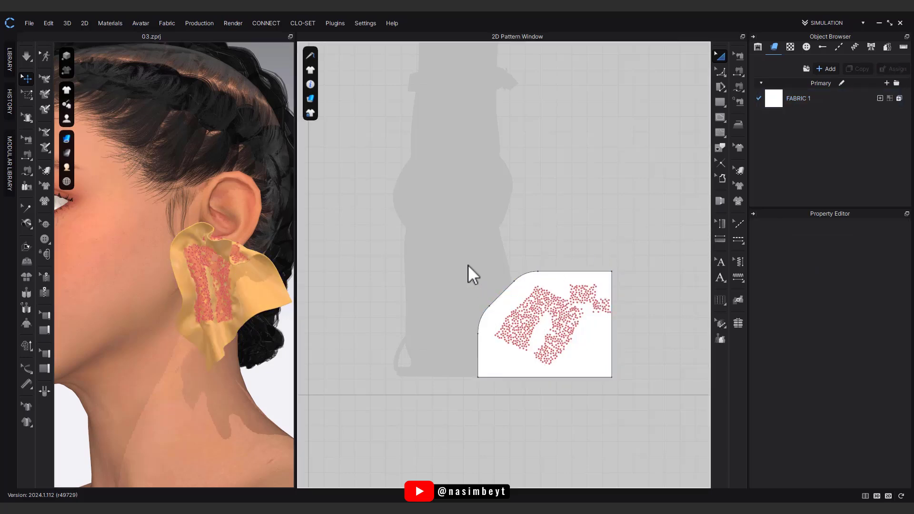
# Delete the two pin groups near the pattern's upper-right corner and turn off the piece's strengthening.
pyautogui.click(236, 253)
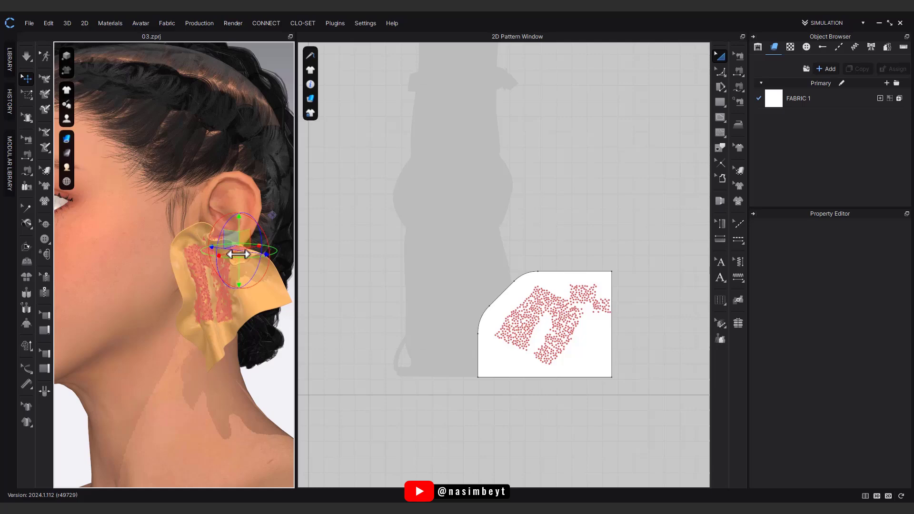
pyautogui.press('Delete')
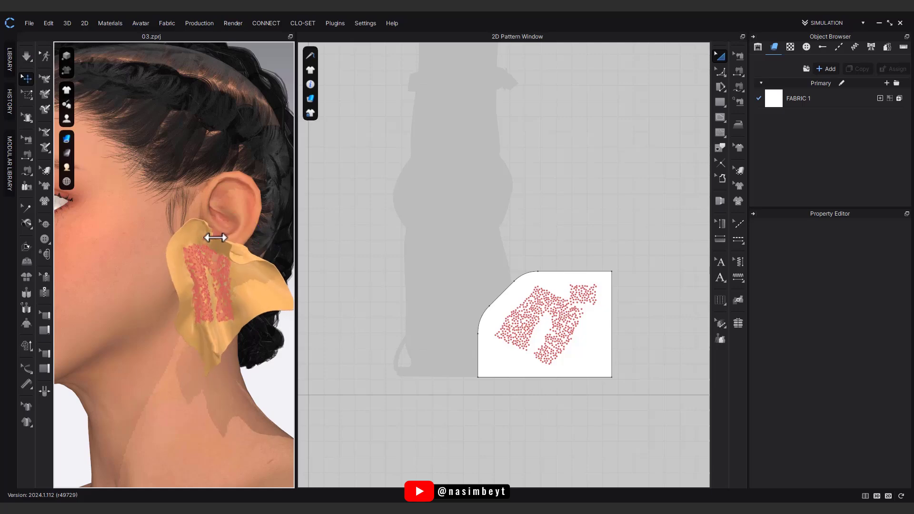
pyautogui.rightClick(245, 272)
pyautogui.click(282, 106)
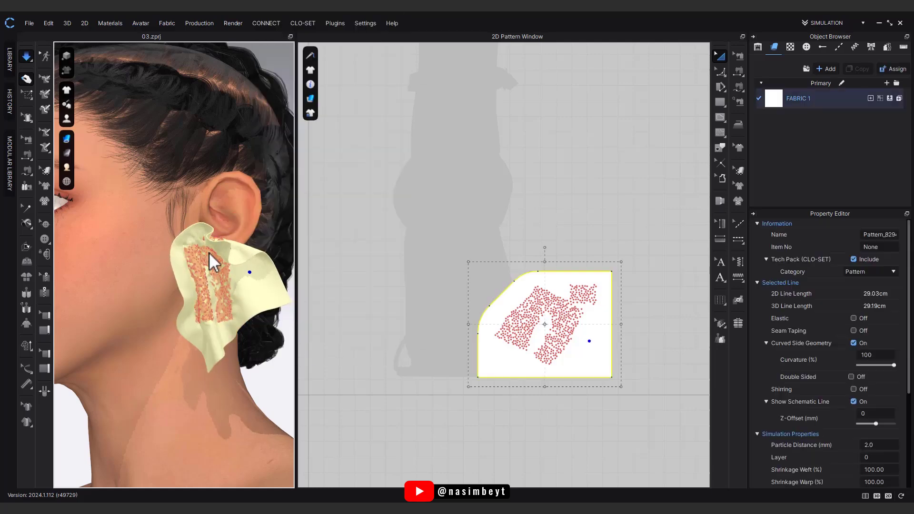
pyautogui.moveTo(204, 339); pyautogui.dragTo(231, 258, button='right')
pyautogui.click(220, 248)
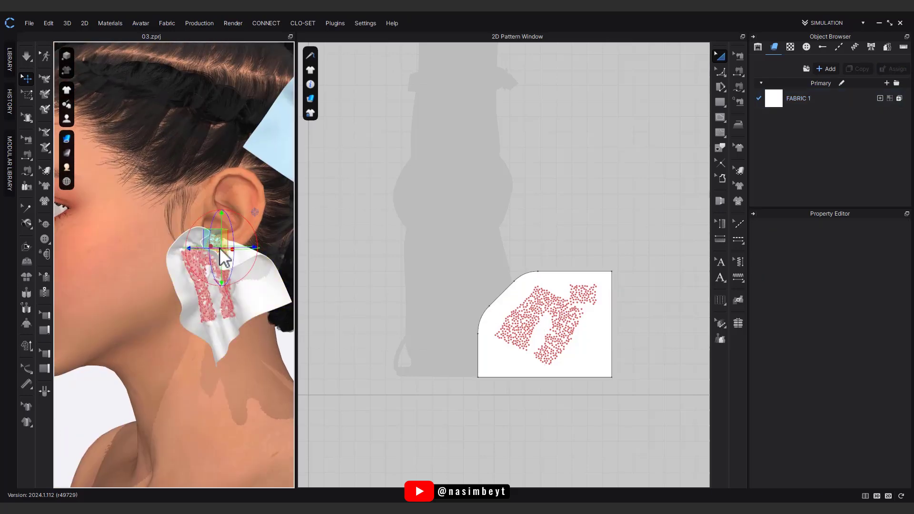
pyautogui.press('Delete')
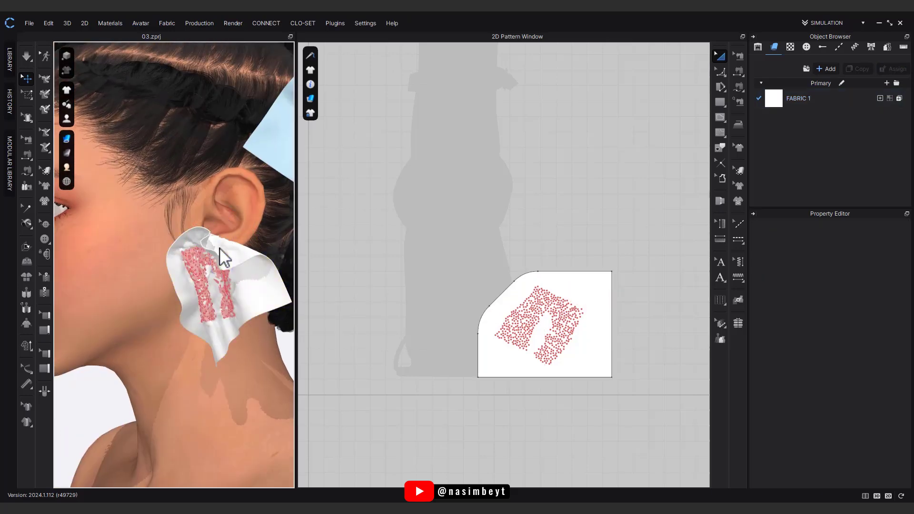
# Pin a small mesh area on the pattern's right edge and a rectangular area across its upper-right corner.
pyautogui.click(27, 94)
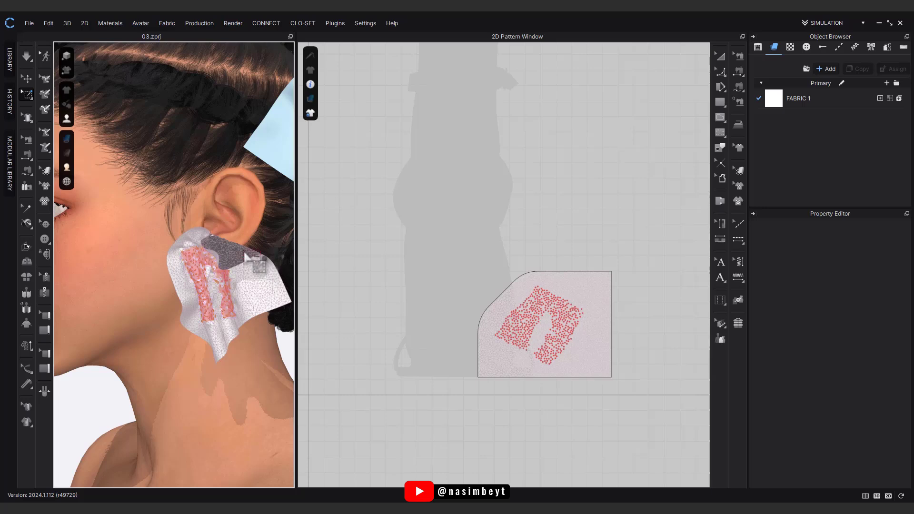
pyautogui.press('space')
pyautogui.press('space')
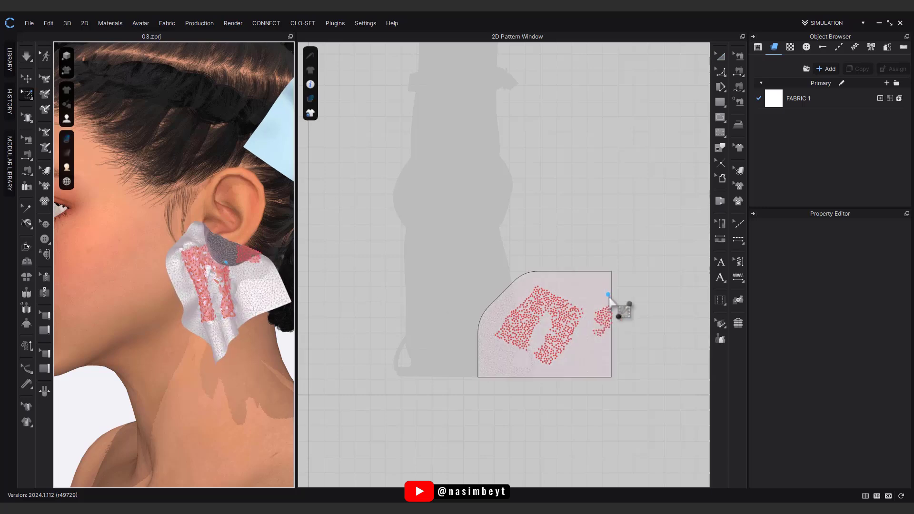
pyautogui.moveTo(566, 262); pyautogui.dragTo(621, 299)
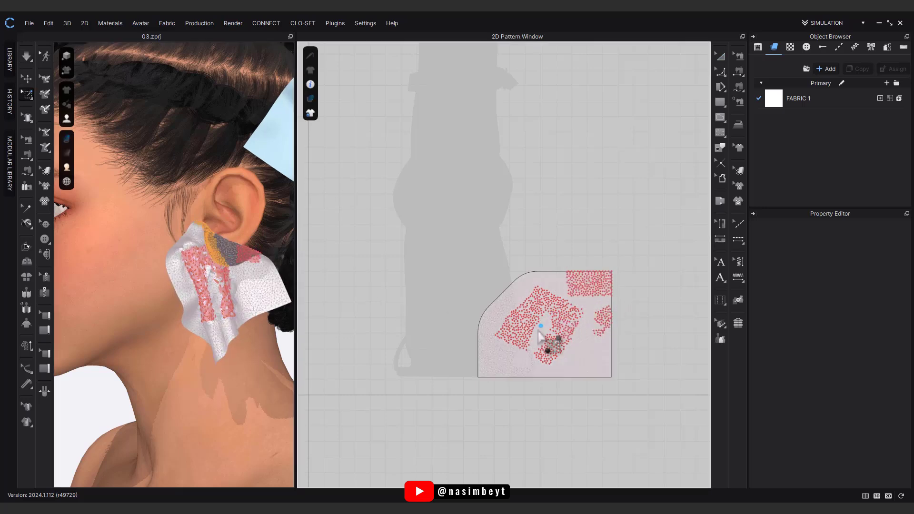
# Replace the pattern's central pins with pinned areas near both lower corners and the top edge's left end, and start simulating.
pyautogui.keyDown('ctrl'); pyautogui.moveTo(468, 397); pyautogui.dragTo(588, 284); pyautogui.keyUp('ctrl')
pyautogui.keyDown('shift'); pyautogui.moveTo(566, 369); pyautogui.dragTo(601, 344); pyautogui.keyUp('shift')
pyautogui.keyDown('shift'); pyautogui.moveTo(507, 370); pyautogui.dragTo(539, 348); pyautogui.keyUp('shift')
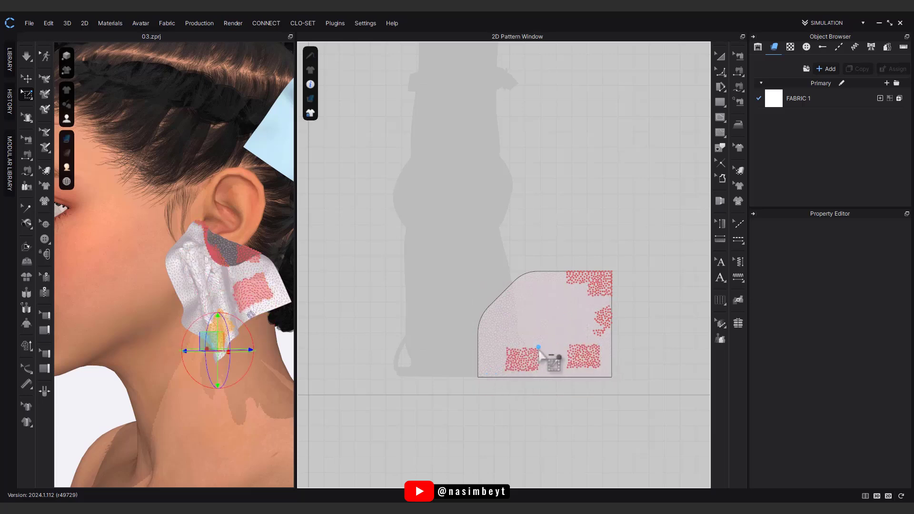
pyautogui.moveTo(509, 270); pyautogui.dragTo(545, 281)
pyautogui.press('space')
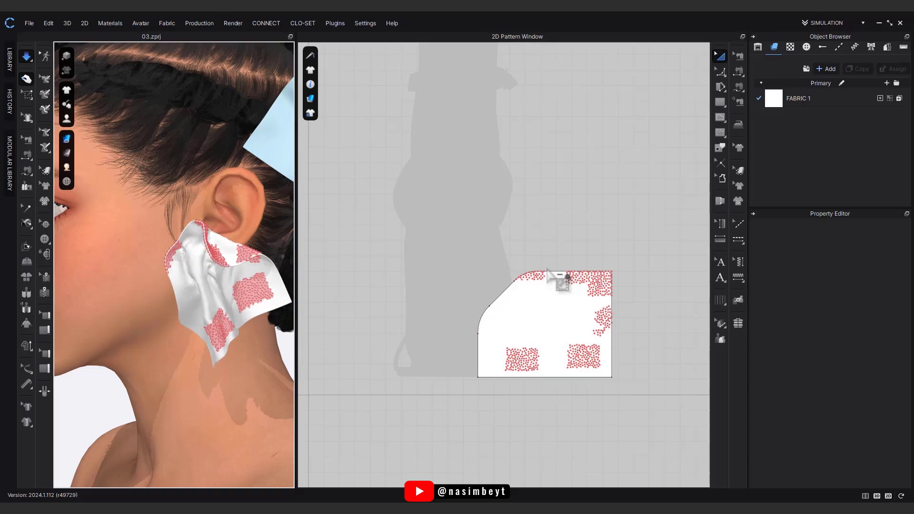
# Simulate the pinned piece, pull the loose cloth below the earlobe to shape its drape, and stop the simulation.
pyautogui.press('space')
pyautogui.moveTo(259, 355); pyautogui.dragTo(298, 350, button='right')
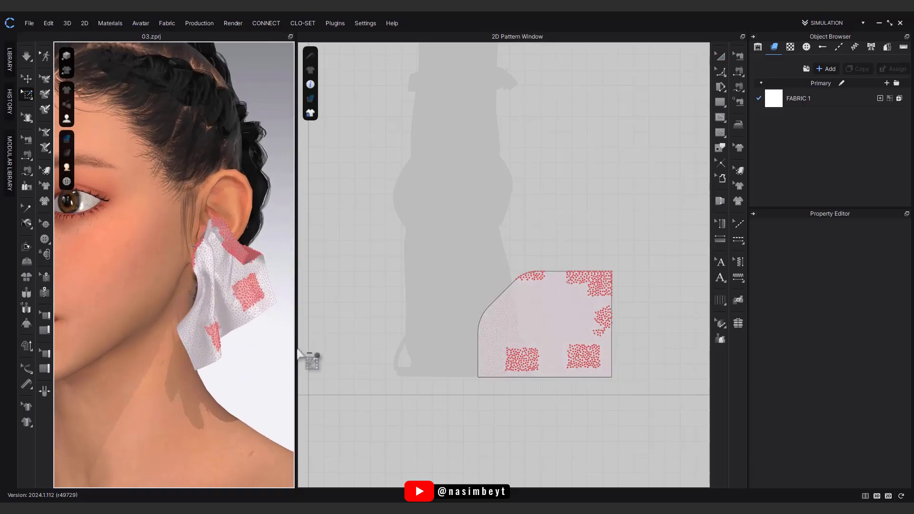
pyautogui.click(195, 256)
pyautogui.moveTo(196, 257); pyautogui.dragTo(214, 290, button='right')
pyautogui.press('Escape')
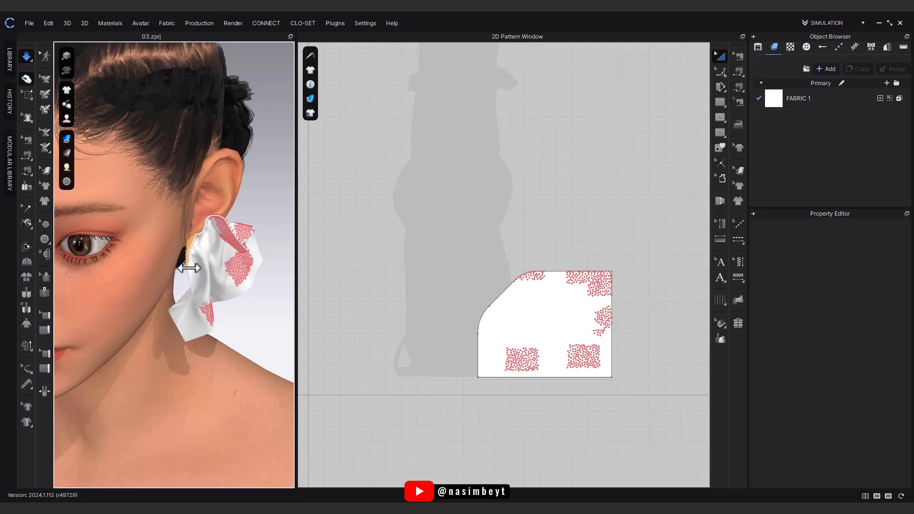
pyautogui.moveTo(189, 268); pyautogui.dragTo(222, 254, button='right')
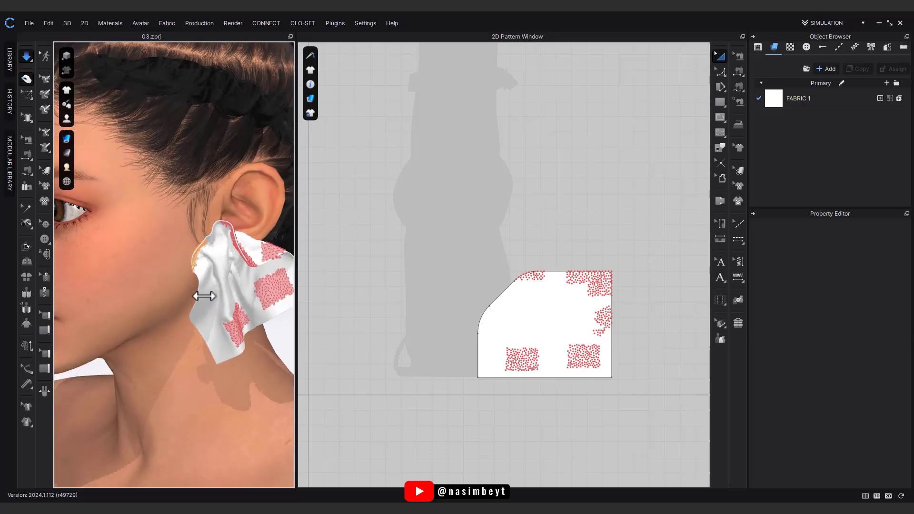
pyautogui.moveTo(204, 296); pyautogui.dragTo(229, 325)
pyautogui.moveTo(229, 325); pyautogui.dragTo(174, 306, button='right')
pyautogui.click(235, 273)
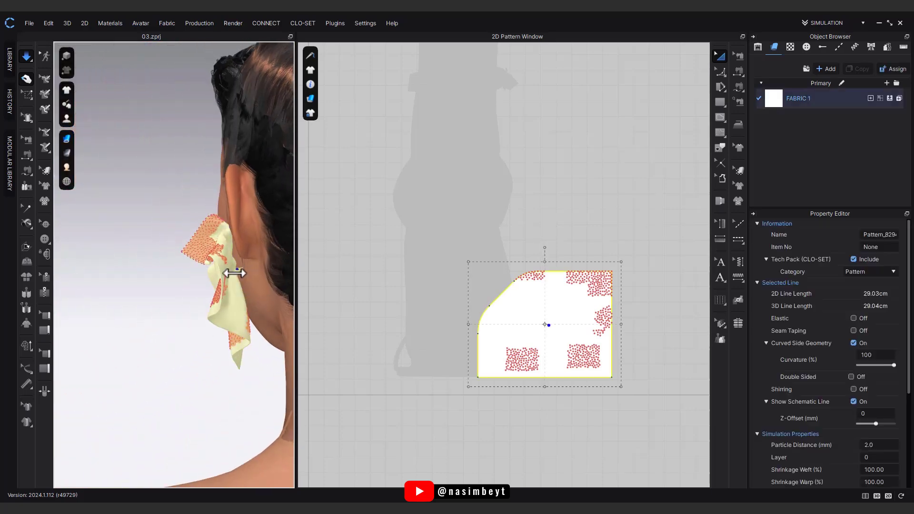
pyautogui.moveTo(234, 273); pyautogui.dragTo(333, 327, button='right')
pyautogui.click(741, 59)
pyautogui.click(720, 56)
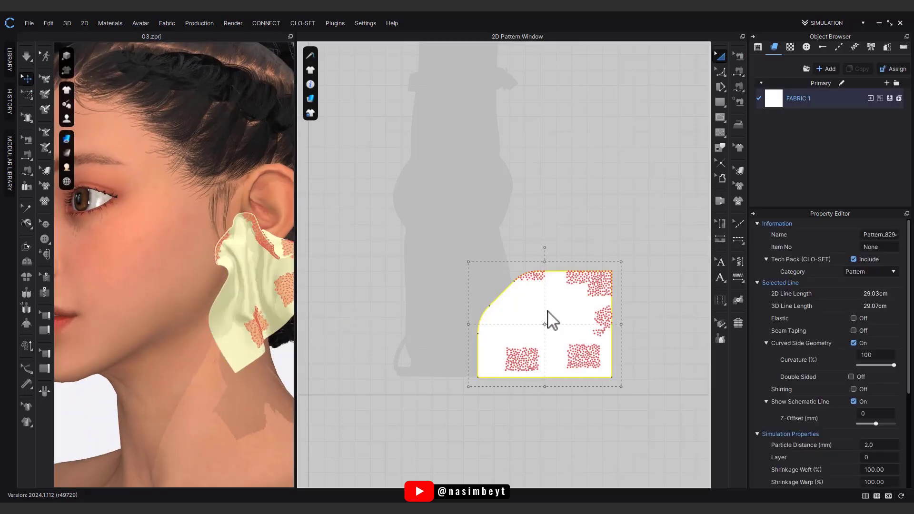
# Delete the spare pattern piece, keeping only the pinned earring piece.
pyautogui.scroll(3, 165, 390)
pyautogui.moveTo(165, 391); pyautogui.dragTo(114, 396, button='right')
pyautogui.scroll(-3, 259, 388)
pyautogui.moveTo(216, 379); pyautogui.dragTo(224, 400, button='right')
pyautogui.scroll(-4, 224, 376)
pyautogui.click(405, 386)
pyautogui.scroll(-4, 408, 443)
pyautogui.click(582, 341)
pyautogui.press('Delete')
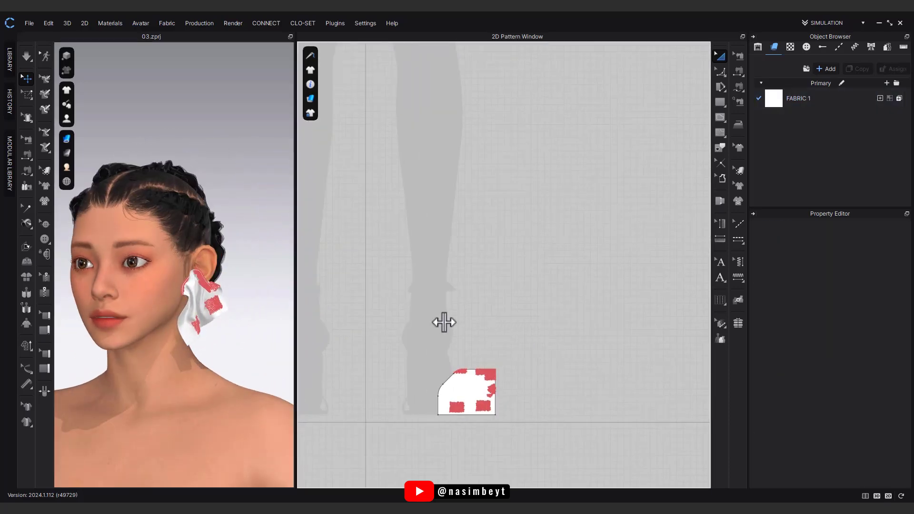
# Set the earring fabric's material type to Metal and enlarge the 3D view.
pyautogui.click(458, 383)
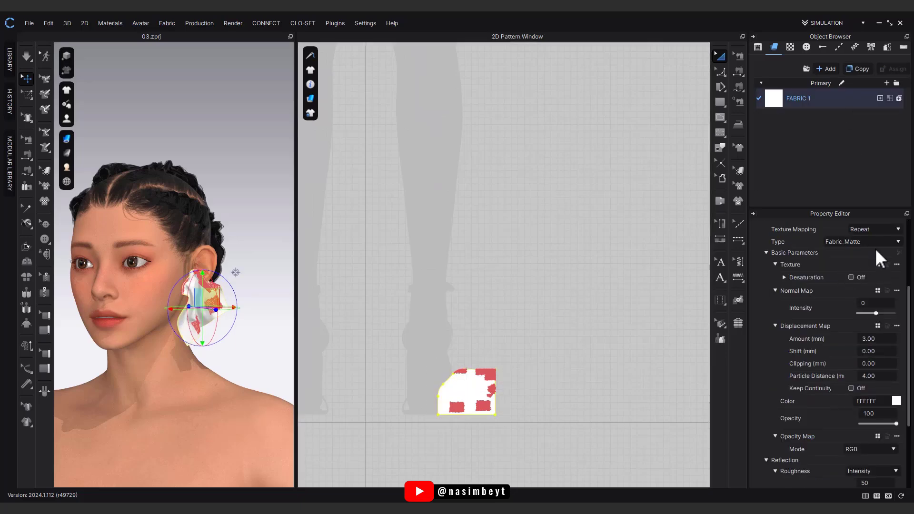
pyautogui.click(875, 242)
pyautogui.click(852, 320)
pyautogui.moveTo(295, 289); pyautogui.dragTo(374, 294)
pyautogui.scroll(3, 228, 276)
pyautogui.moveTo(267, 291); pyautogui.dragTo(209, 290, button='right')
# Set the fabric colour to the golden beige E1BF91 and deselect the fabric.
pyautogui.click(835, 96)
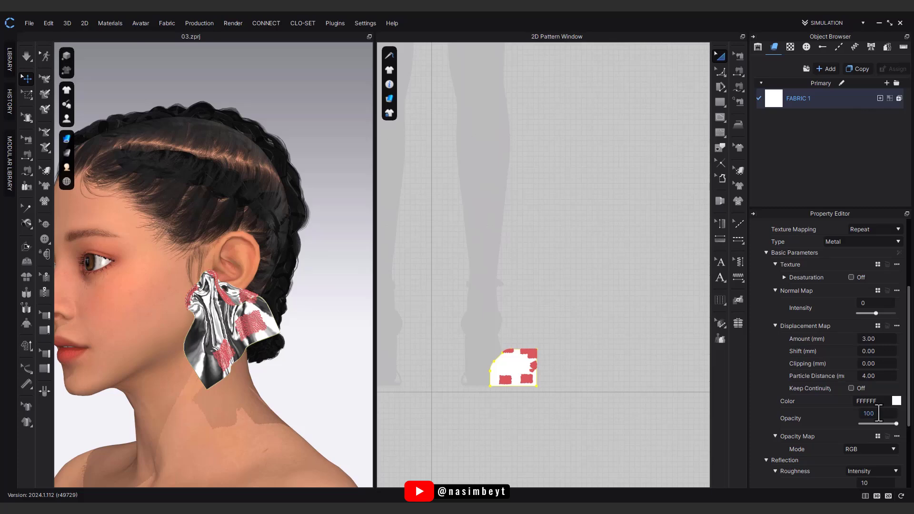
pyautogui.click(897, 401)
pyautogui.click(616, 333)
pyautogui.click(648, 430)
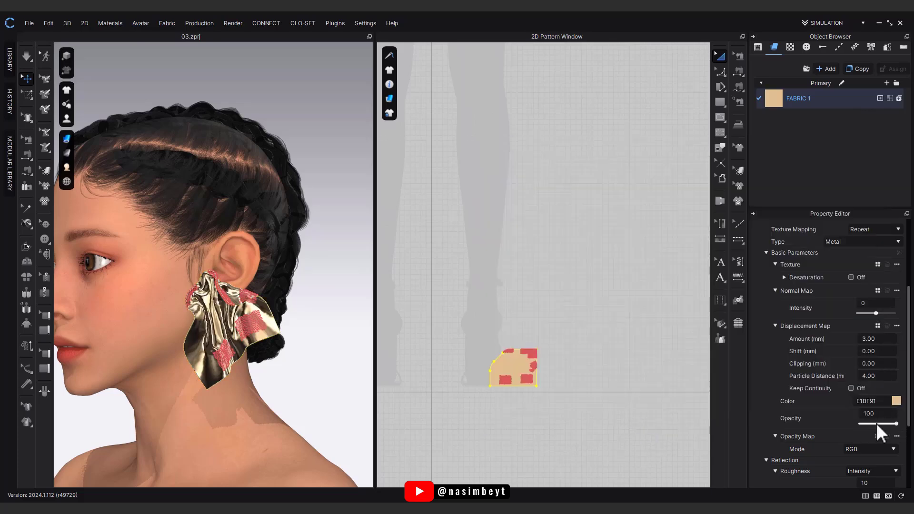
pyautogui.click(559, 422)
pyautogui.scroll(5, 258, 238)
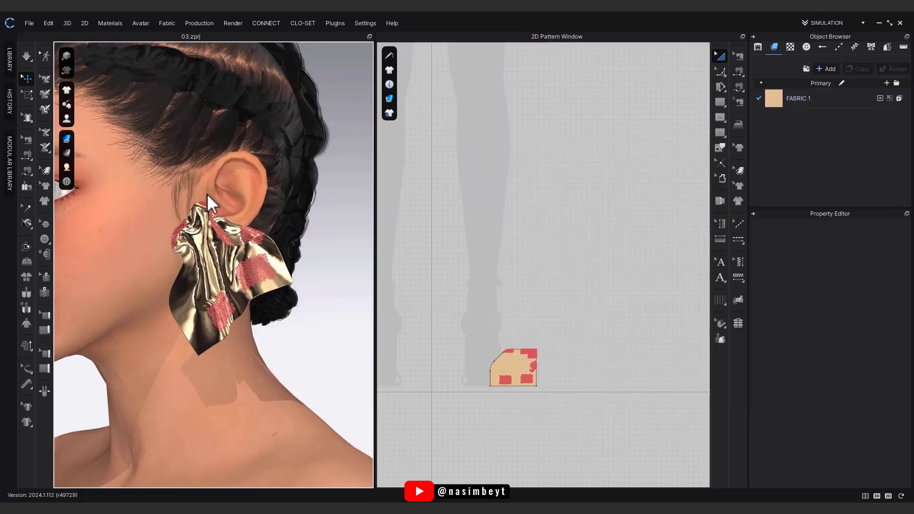
# Open the render view and run an interactive render of the earring on the avatar, turning her face into view.
pyautogui.click(233, 23)
pyautogui.click(248, 53)
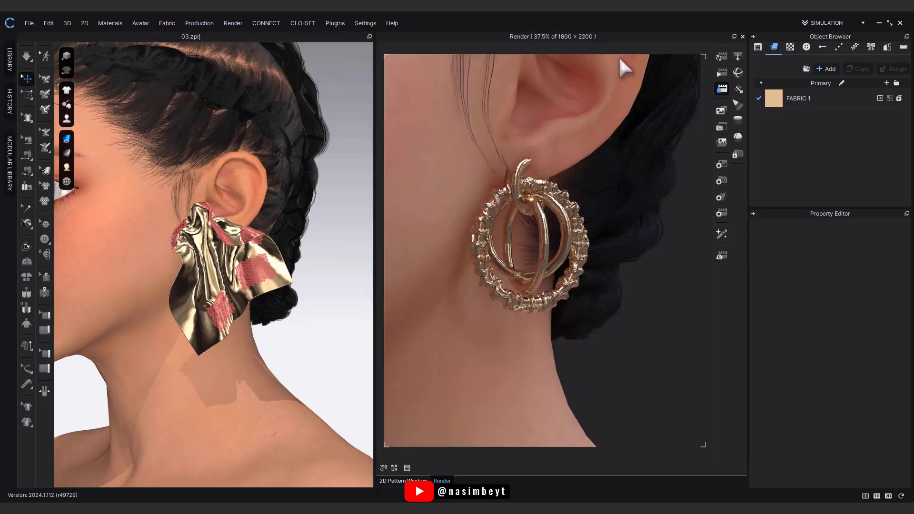
pyautogui.click(716, 88)
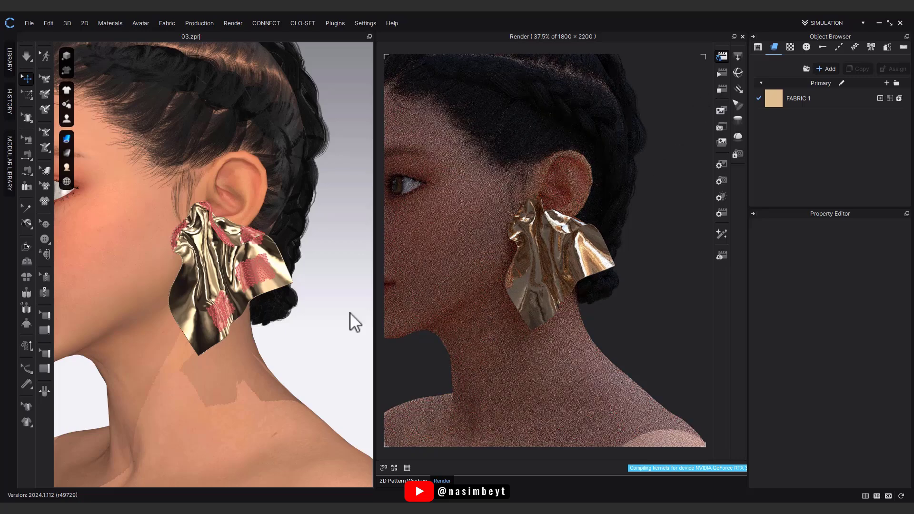
pyautogui.moveTo(341, 310); pyautogui.dragTo(328, 371, button='right')
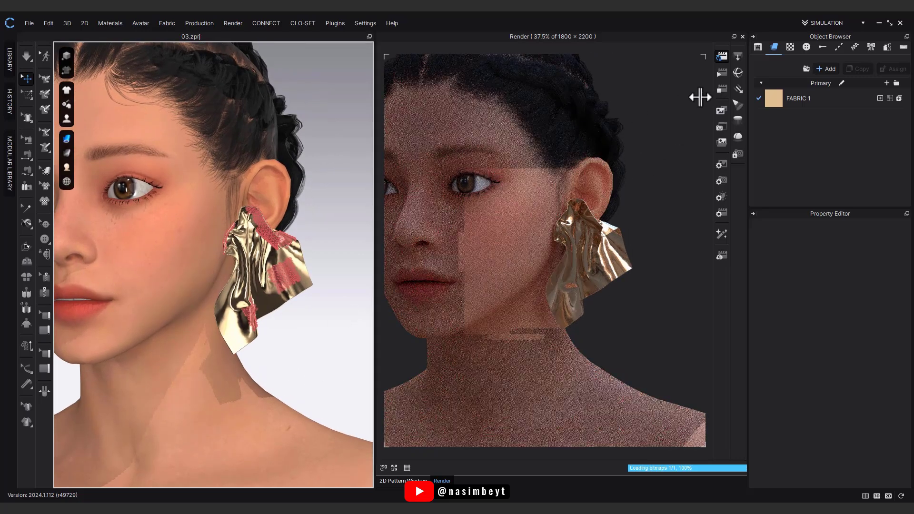
# Apply a displacement map image to FABRIC 1 with an amount of 0.60 mm and a particle distance of 0.50 mm.
pyautogui.click(821, 98)
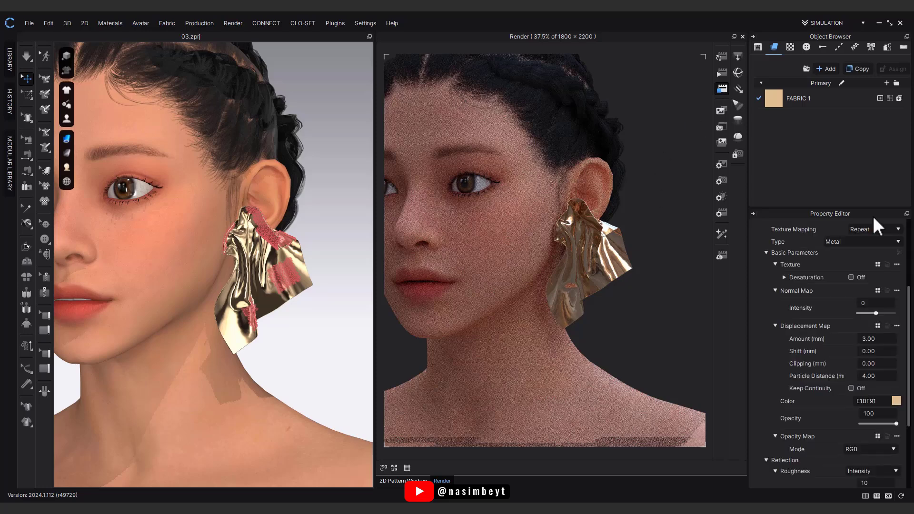
pyautogui.click(833, 103)
pyautogui.scroll(-2, 848, 318)
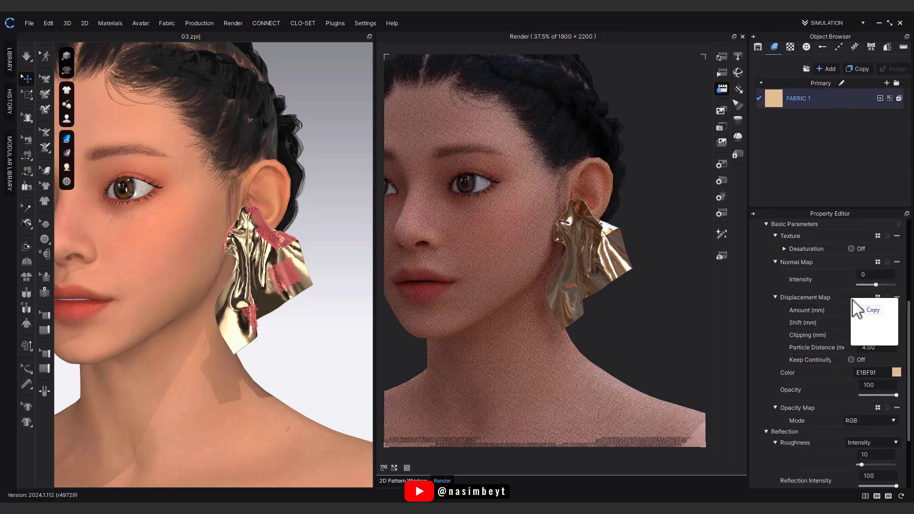
pyautogui.moveTo(855, 302); pyautogui.dragTo(860, 301)
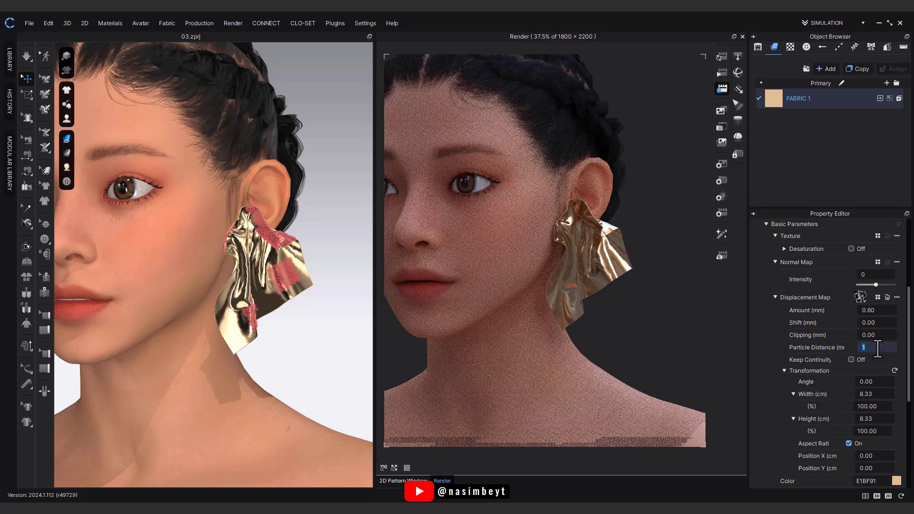
pyautogui.press('Return')
pyautogui.click(442, 305)
# Set the thickness of FABRIC 1 to 1.00 mm in its physical properties.
pyautogui.scroll(-5, 853, 448)
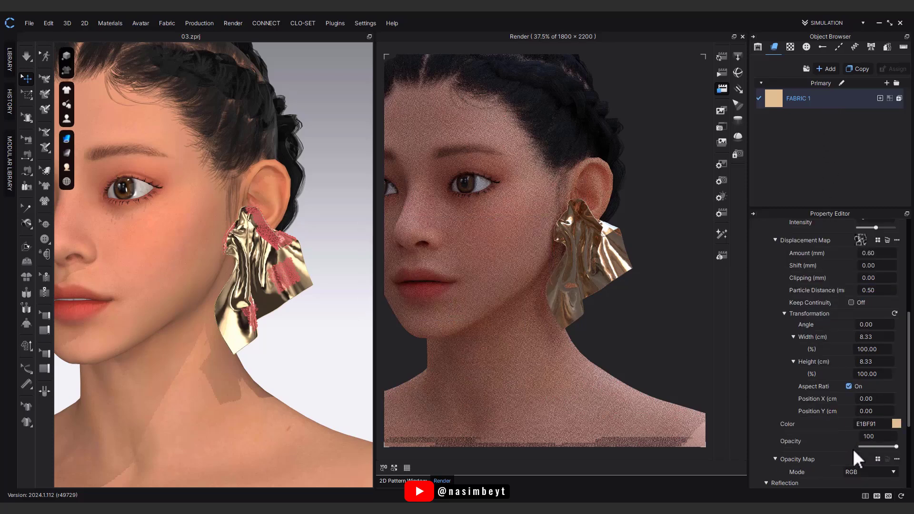
pyautogui.click(876, 482)
pyautogui.write('1')
pyautogui.press('Return')
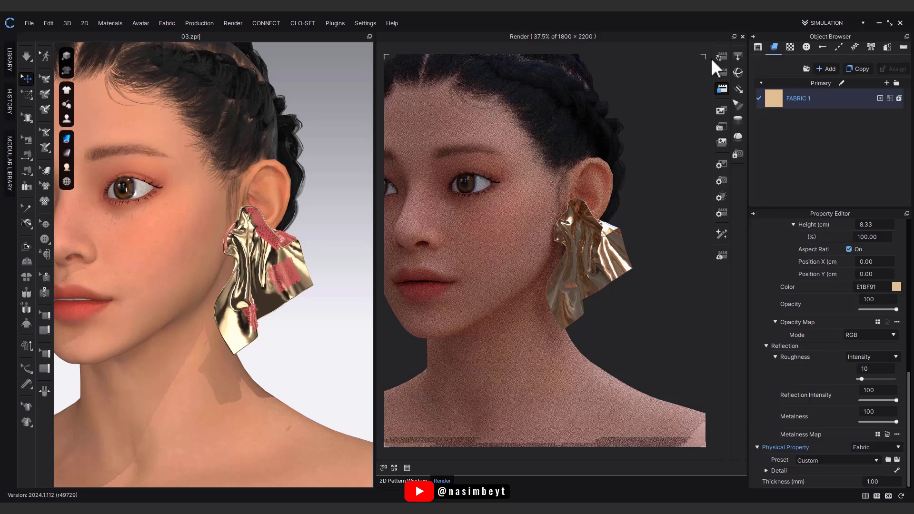
# Restart the interactive render and scale the displacement map to 50 percent.
pyautogui.click(719, 58)
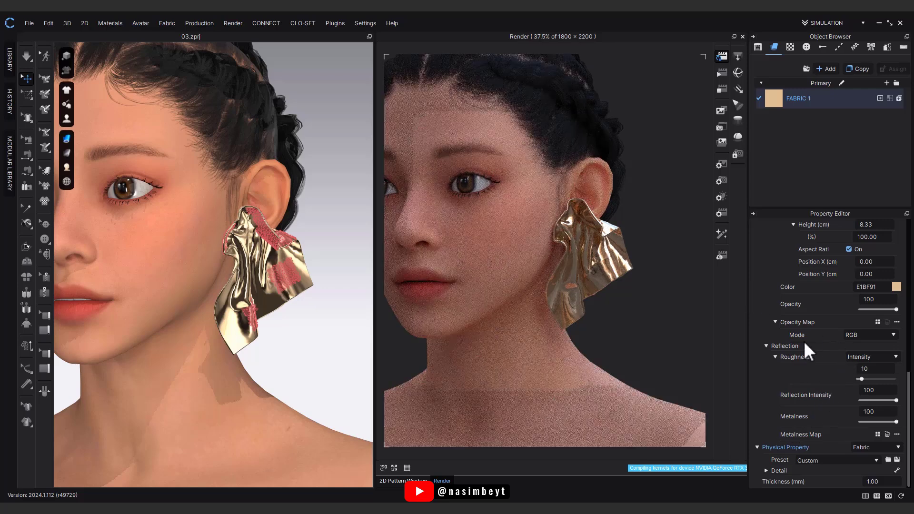
pyautogui.scroll(5, 807, 342)
pyautogui.click(882, 327)
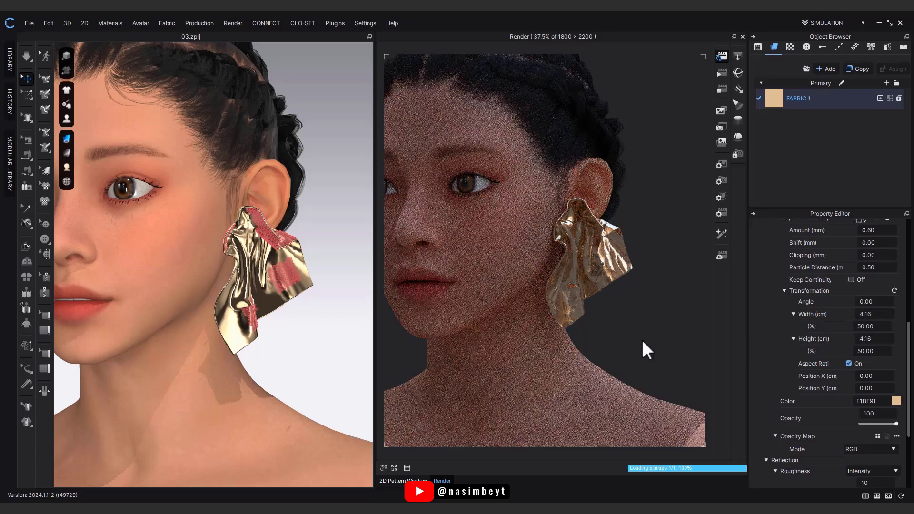
# Set the displacement amount to 1.50 mm and stop the interactive render with the avatar turned to her side.
pyautogui.scroll(3, 840, 343)
pyautogui.click(877, 288)
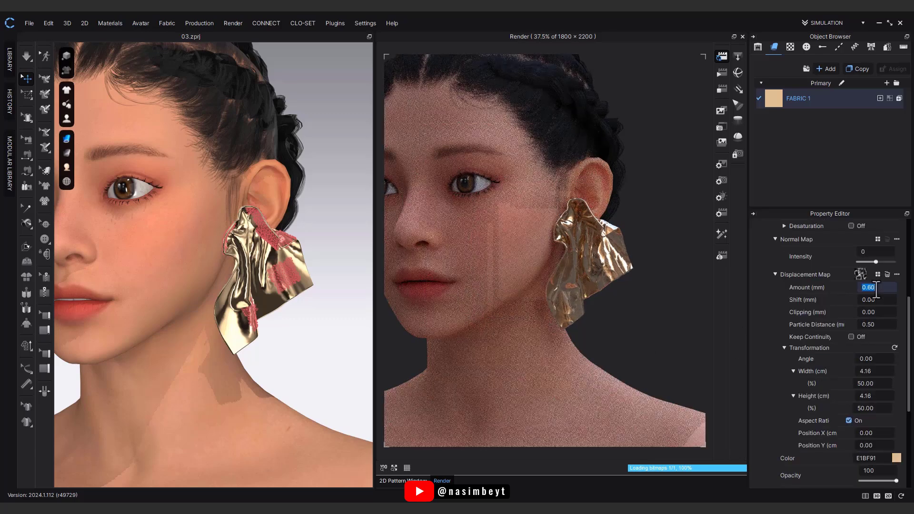
pyautogui.write('1.50')
pyautogui.press('Return')
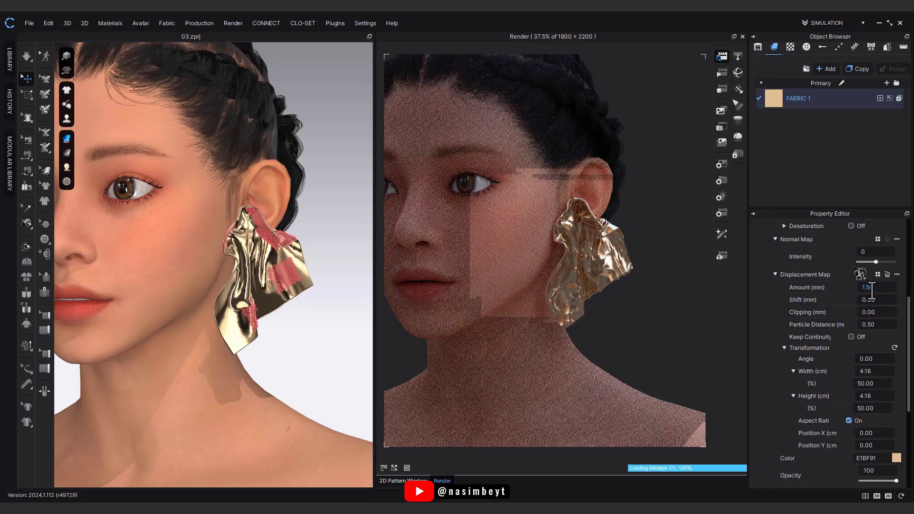
pyautogui.moveTo(367, 396); pyautogui.dragTo(277, 402, button='right')
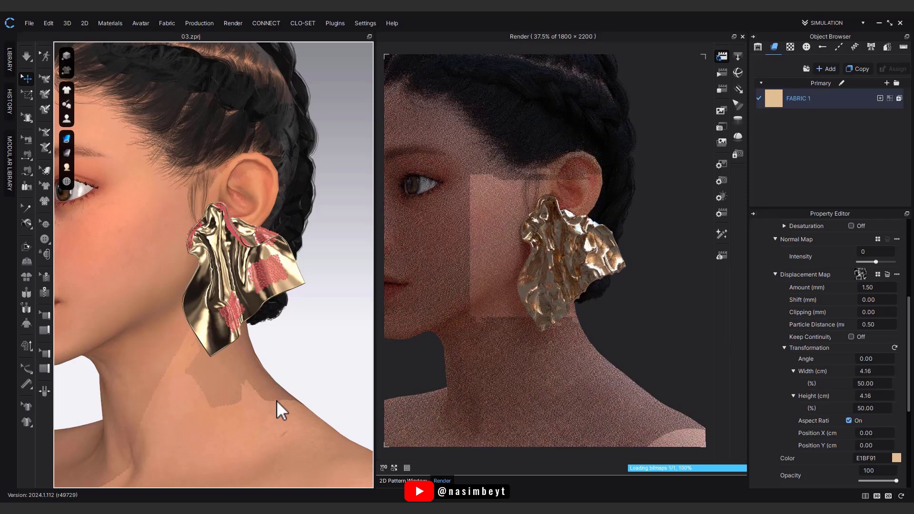
pyautogui.click(722, 88)
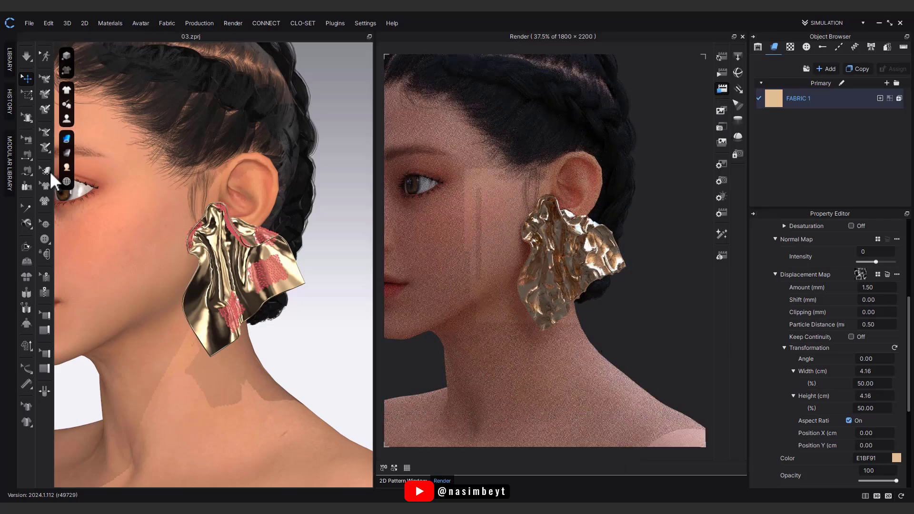
# Assign the Nylon_Matte_NRM.jpg image from the fabric library as the normal map of FABRIC 1.
pyautogui.click(9, 59)
pyautogui.click(61, 110)
pyautogui.doubleClick(79, 259)
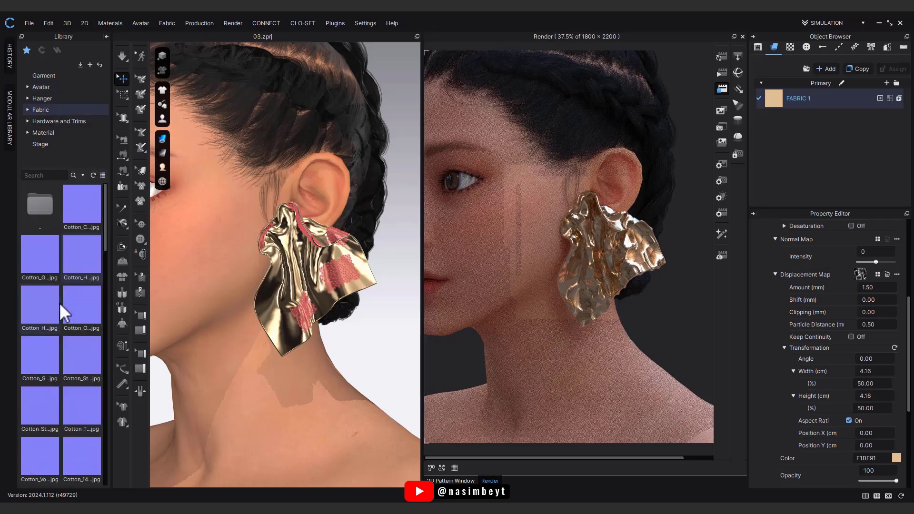
pyautogui.scroll(-5, 59, 302)
pyautogui.moveTo(87, 362)
pyautogui.scroll(1, 87, 347)
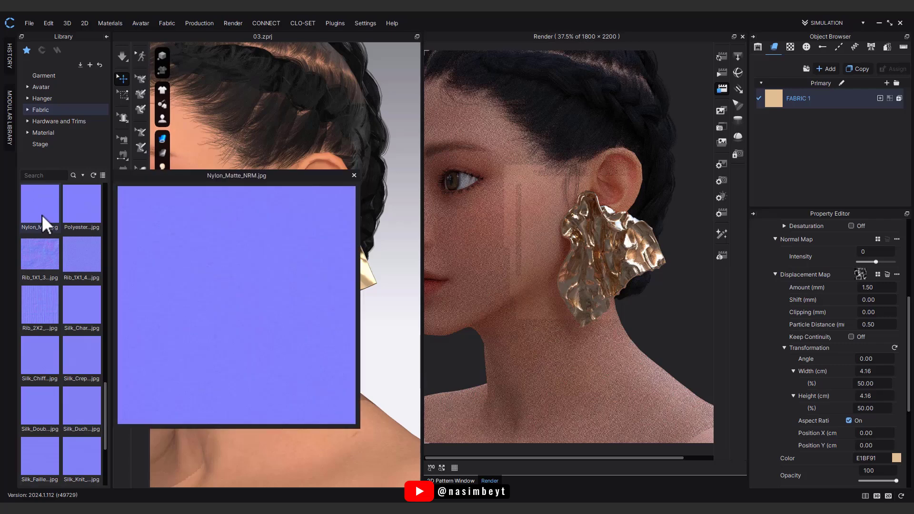
pyautogui.scroll(1, 806, 319)
pyautogui.moveTo(40, 203); pyautogui.dragTo(862, 268)
# Restart the interactive render and set the displacement amount to 1.00 mm.
pyautogui.click(721, 56)
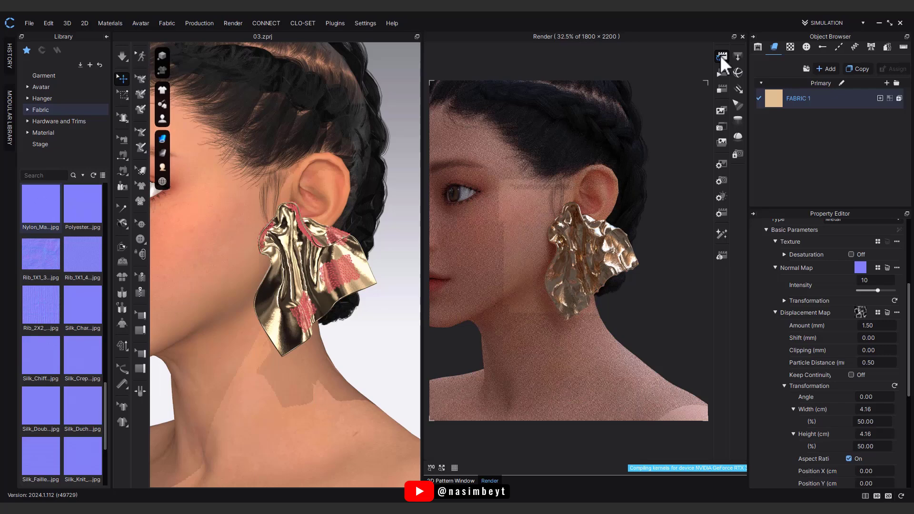
pyautogui.click(881, 327)
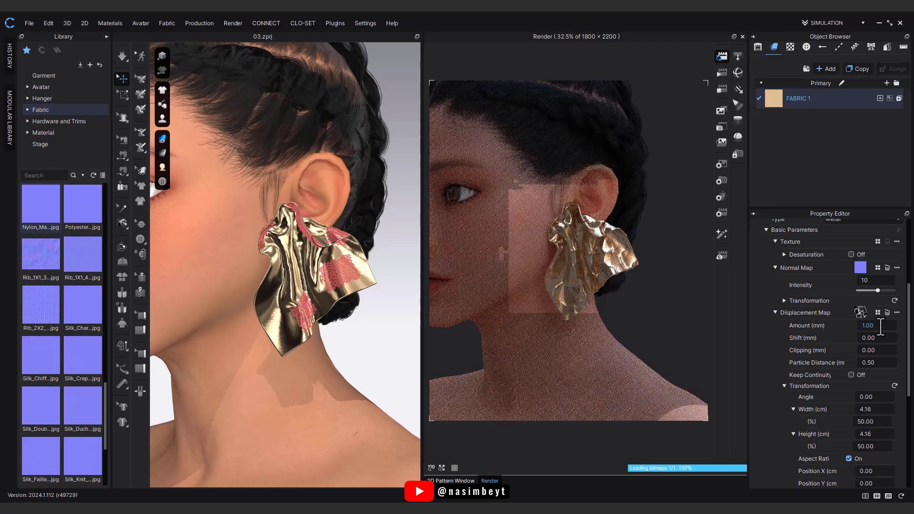
pyautogui.moveTo(347, 387); pyautogui.dragTo(359, 373, button='right')
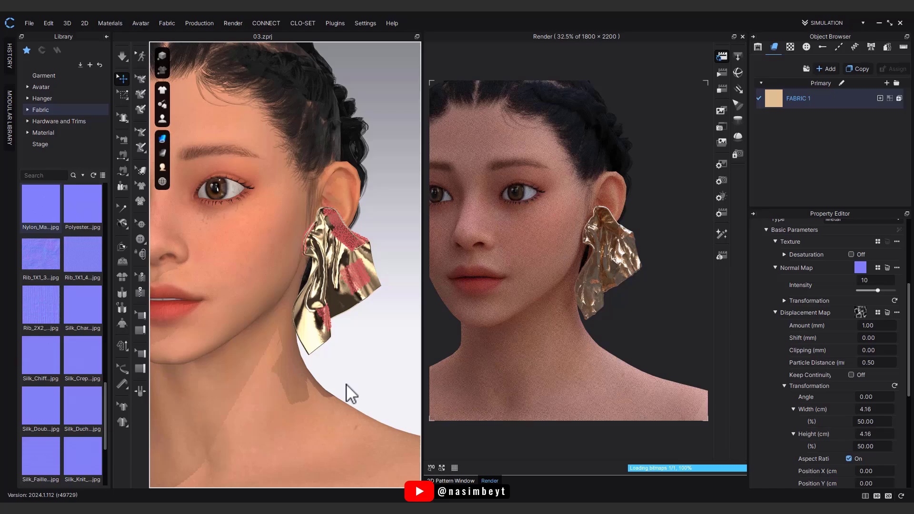
# Render a close-up side view of the earring and stop the interactive render.
pyautogui.moveTo(347, 393); pyautogui.dragTo(303, 384, button='right')
pyautogui.scroll(3, 303, 384)
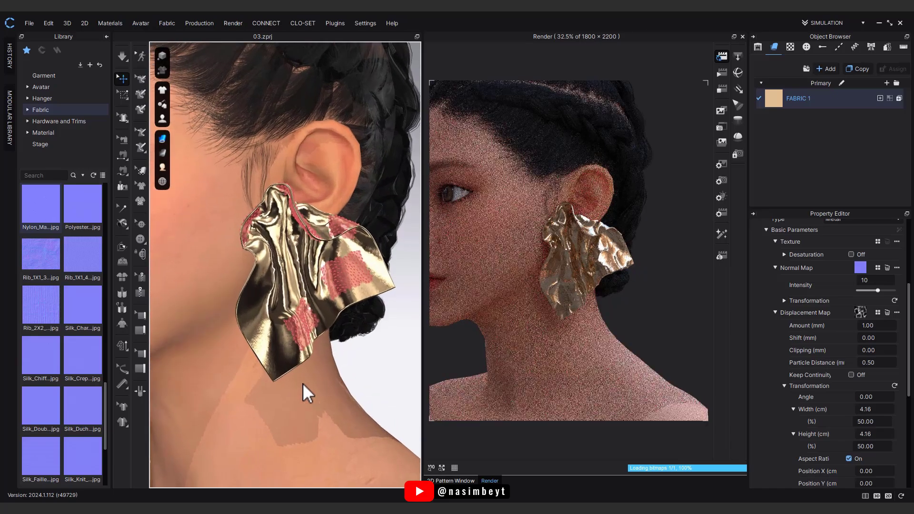
pyautogui.moveTo(314, 399); pyautogui.dragTo(307, 398, button='right')
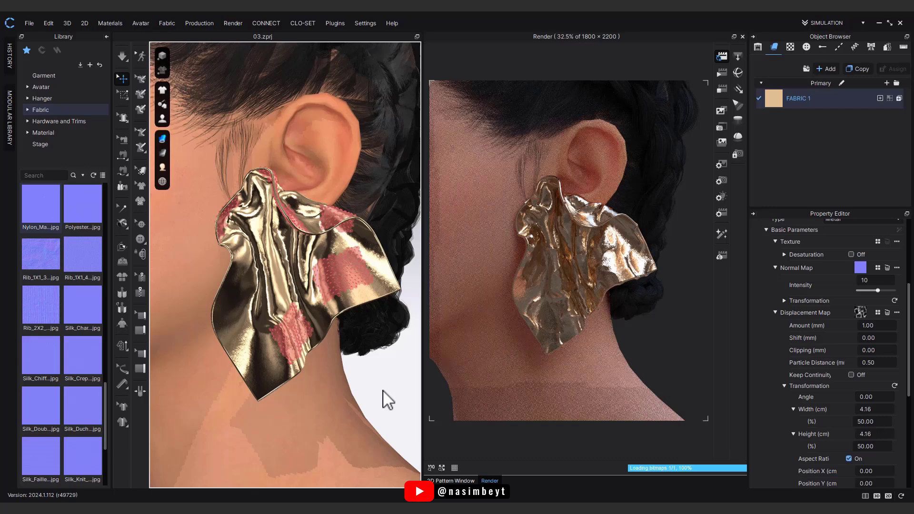
pyautogui.moveTo(384, 400); pyautogui.dragTo(373, 402, button='right')
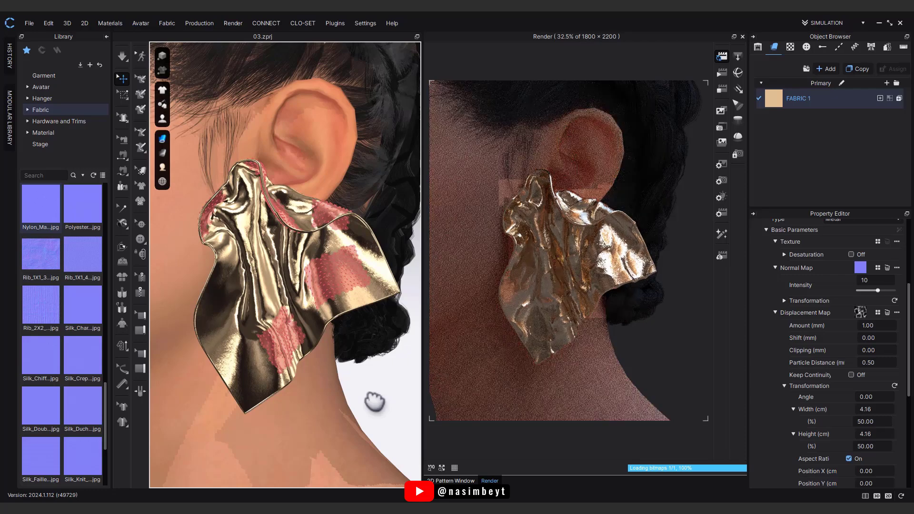
pyautogui.scroll(1, 375, 402)
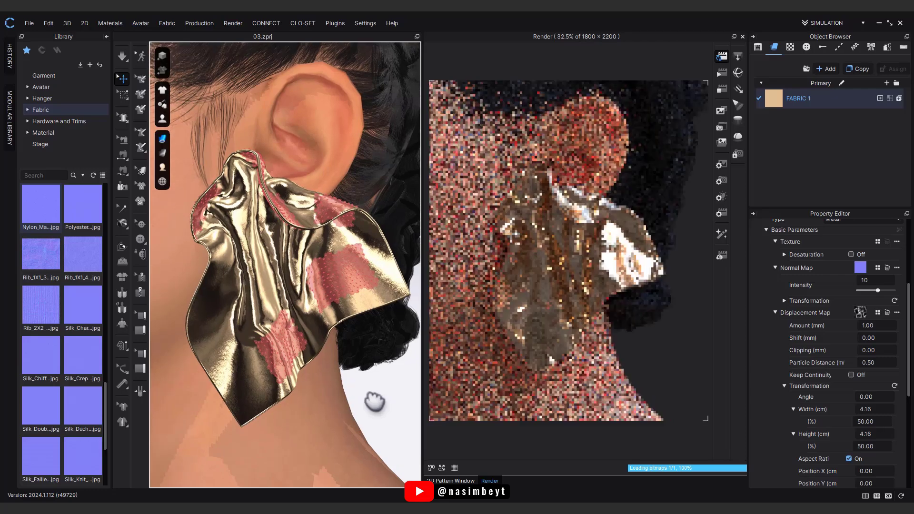
pyautogui.moveTo(375, 402); pyautogui.dragTo(372, 401, button='right')
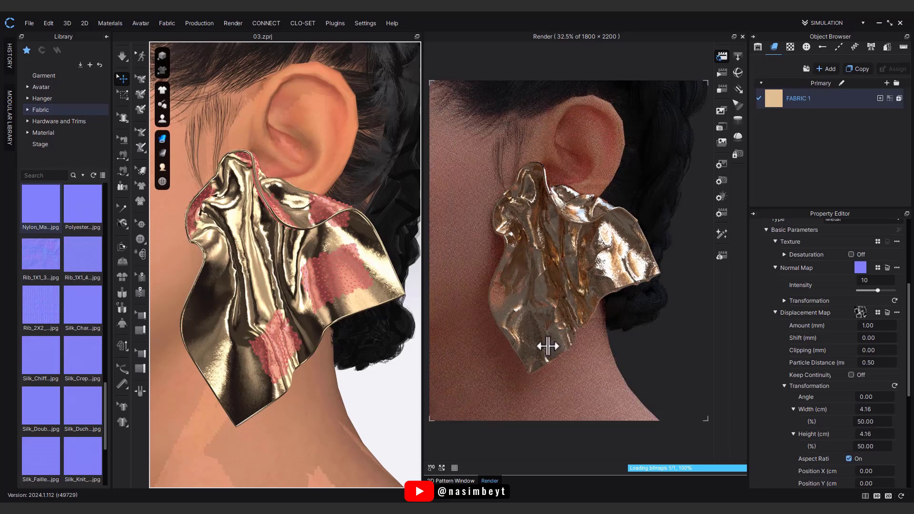
pyautogui.click(726, 88)
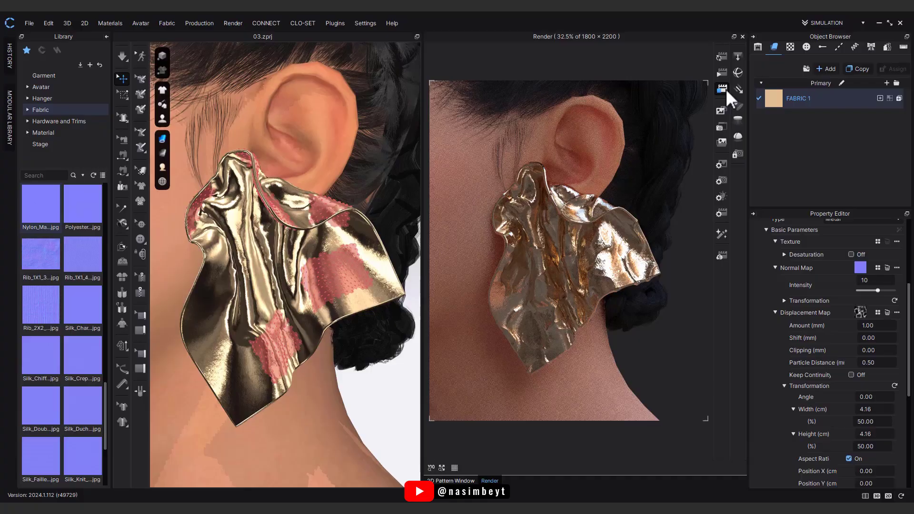